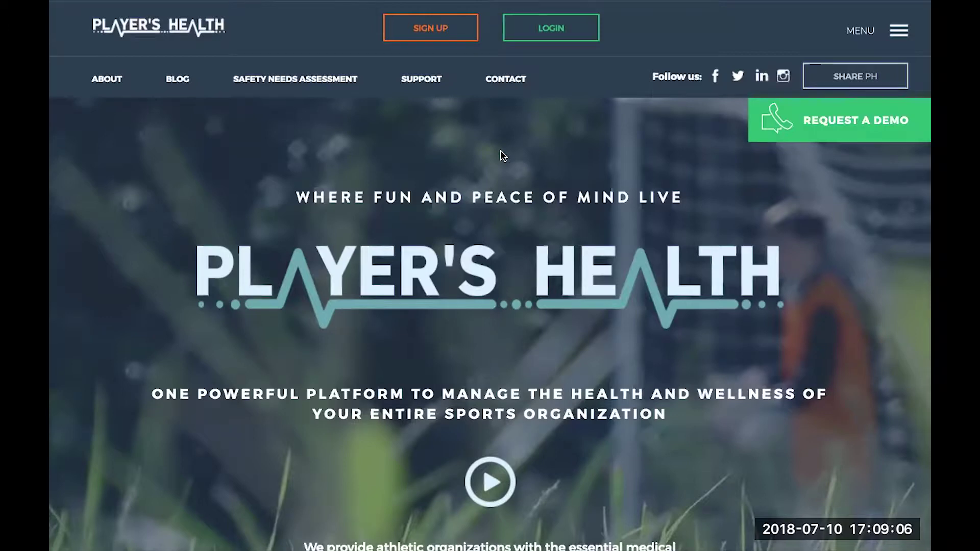
Switch from the Player's Health homepage to the Gmail inbox with the Setup Demo A invitation
{"action": "key", "text": "ctrl+Left"}
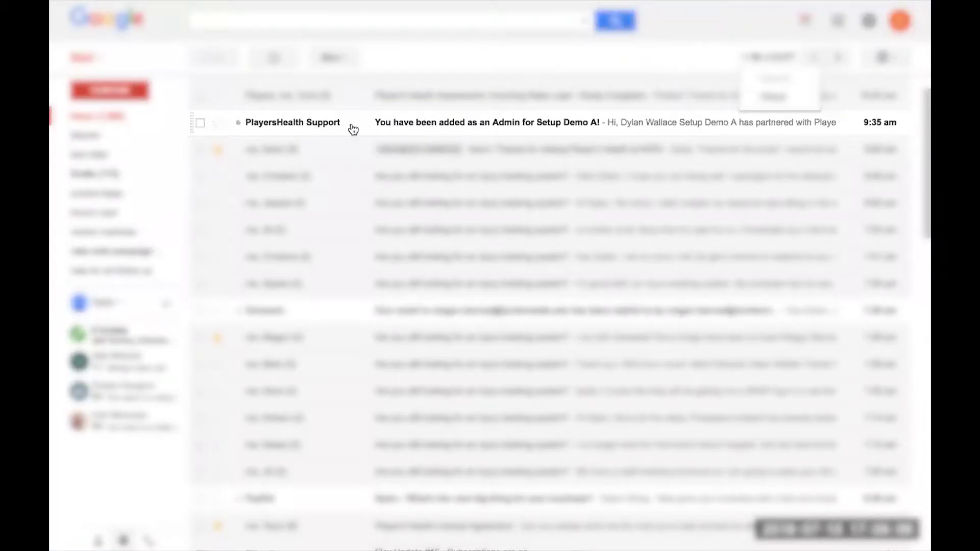
Open the PlayersHealth Support invitation email and follow ACCEPT YOUR INVITATION HERE to the setup page
{"action": "scroll", "coordinate": [353, 131], "scroll_direction": "up", "scroll_amount": 1}
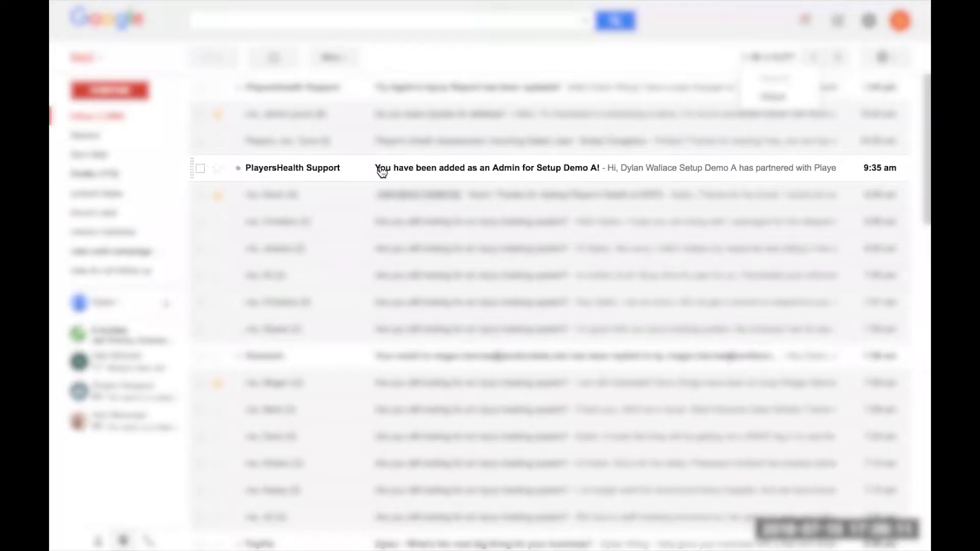
{"action": "scroll", "coordinate": [354, 148], "scroll_direction": "down", "scroll_amount": 2}
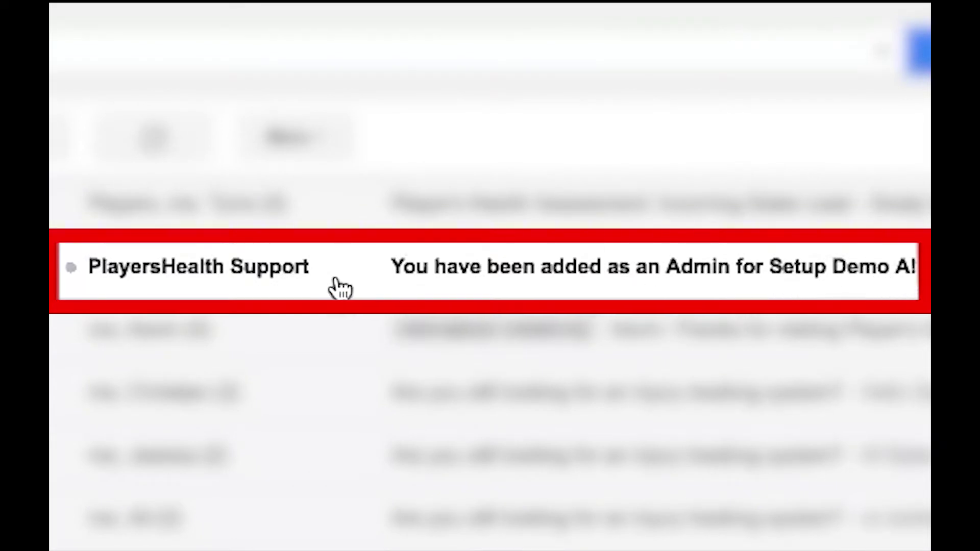
{"action": "left_click", "coordinate": [339, 275]}
{"action": "scroll", "coordinate": [577, 378], "scroll_direction": "down", "scroll_amount": 2}
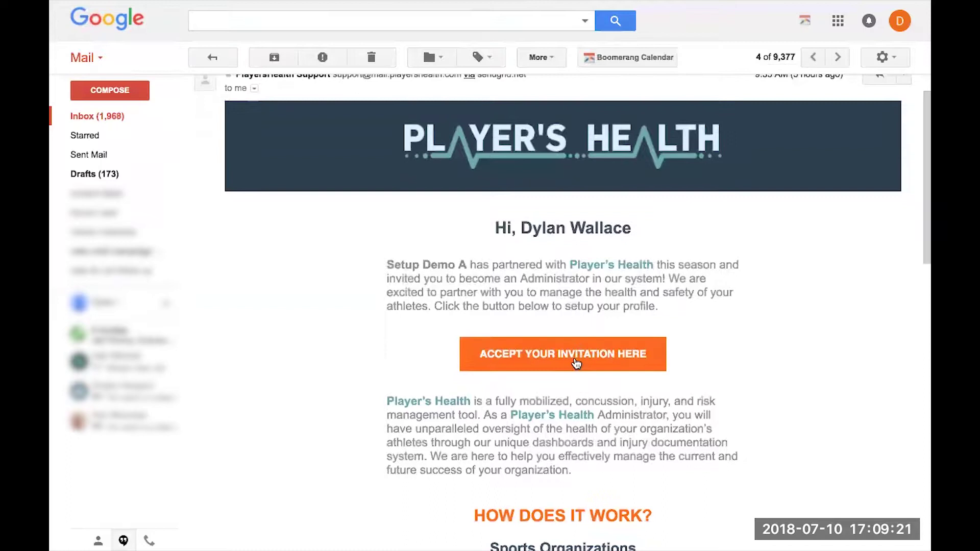
{"action": "left_click", "coordinate": [576, 362]}
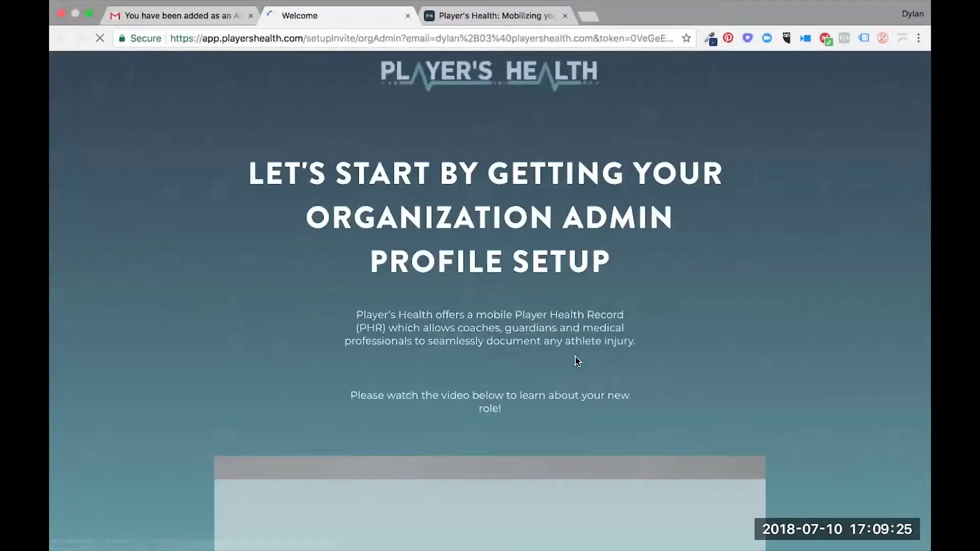
In full screen, continue past the welcome video and accept the Terms of Use
{"action": "key", "text": "ctrl+super+f"}
{"action": "scroll", "coordinate": [576, 362], "scroll_direction": "down", "scroll_amount": 8}
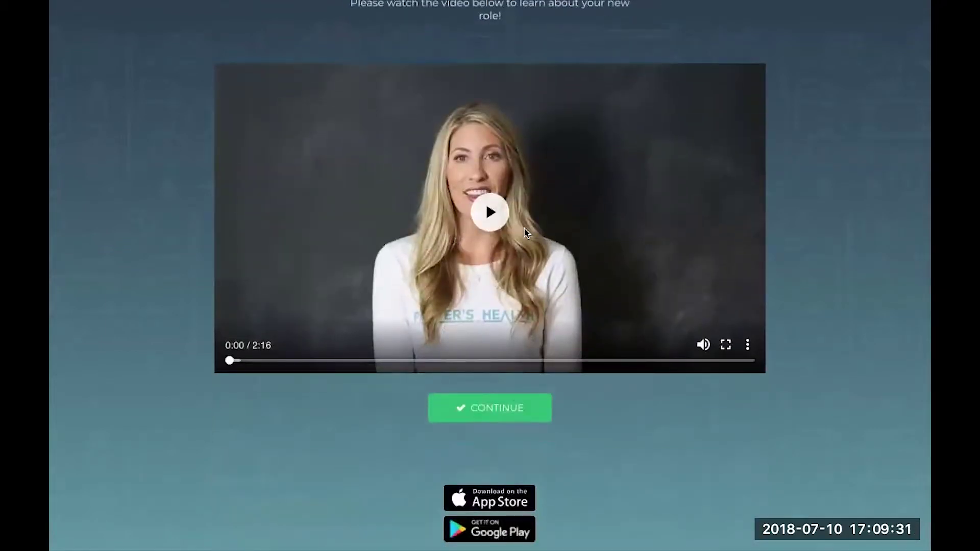
{"action": "scroll", "coordinate": [576, 396], "scroll_direction": "down", "scroll_amount": 2}
{"action": "scroll", "coordinate": [576, 396], "scroll_direction": "down", "scroll_amount": 1}
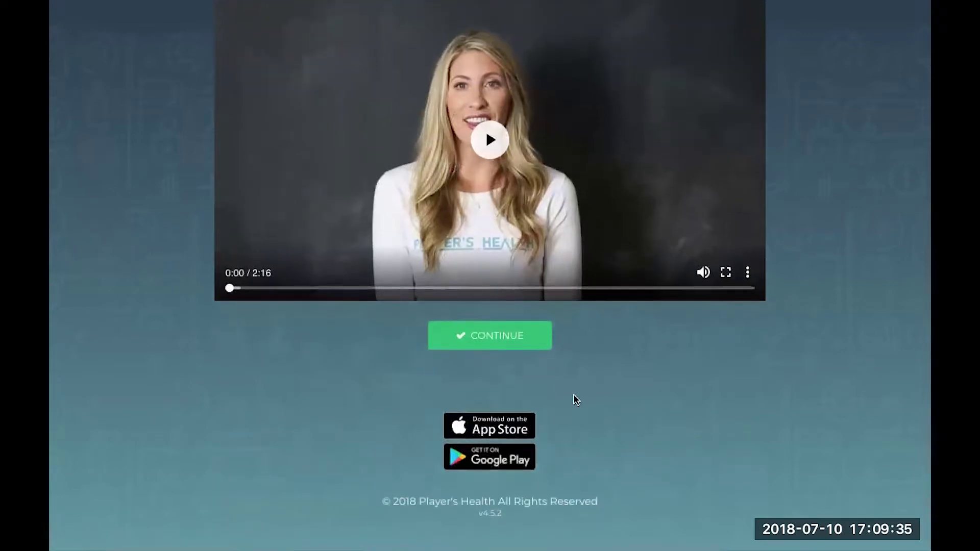
{"action": "scroll", "coordinate": [576, 399], "scroll_direction": "up", "scroll_amount": 2}
{"action": "left_click", "coordinate": [503, 411]}
{"action": "left_click", "coordinate": [147, 487]}
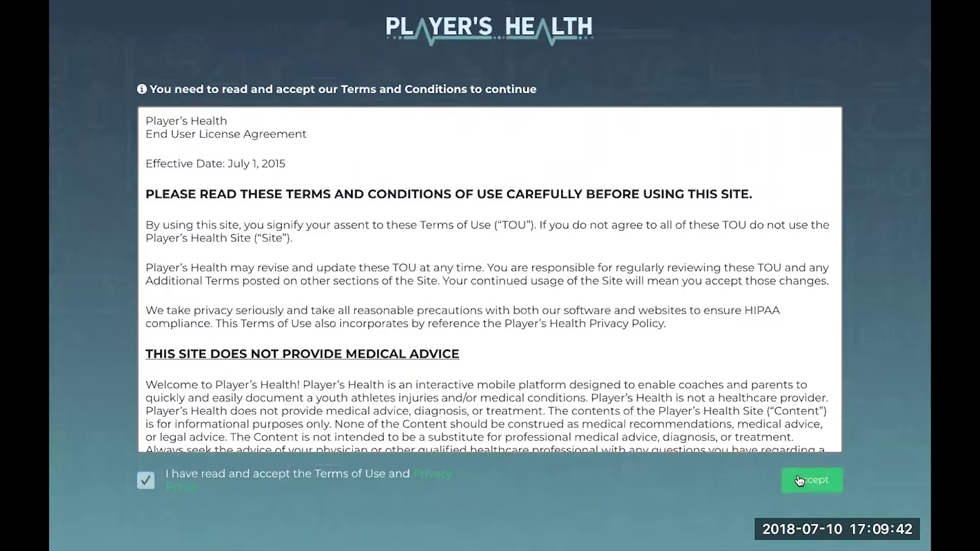
{"action": "left_click", "coordinate": [799, 481]}
Enter the admin's cell number in the profile form
{"action": "scroll", "coordinate": [490, 359], "scroll_direction": "down", "scroll_amount": 5}
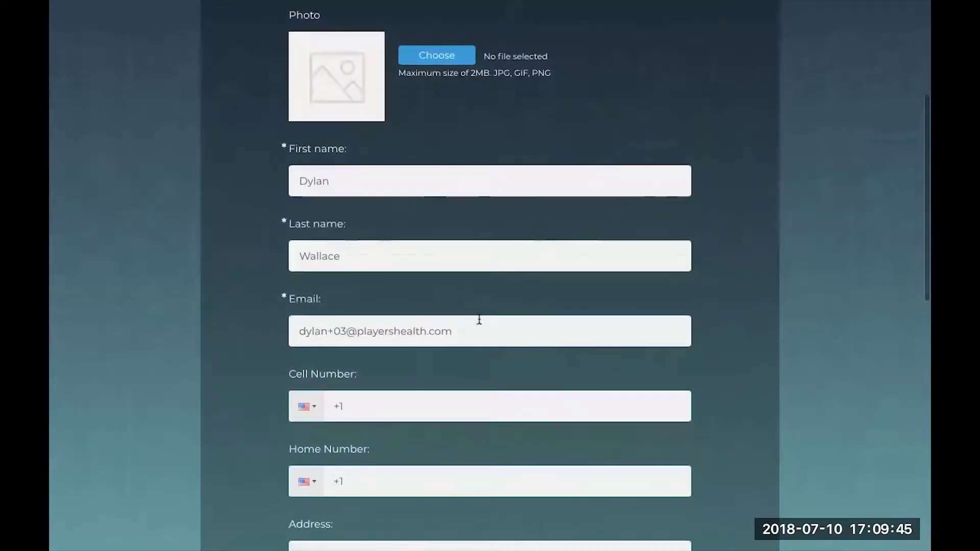
{"action": "scroll", "coordinate": [480, 319], "scroll_direction": "down", "scroll_amount": 1}
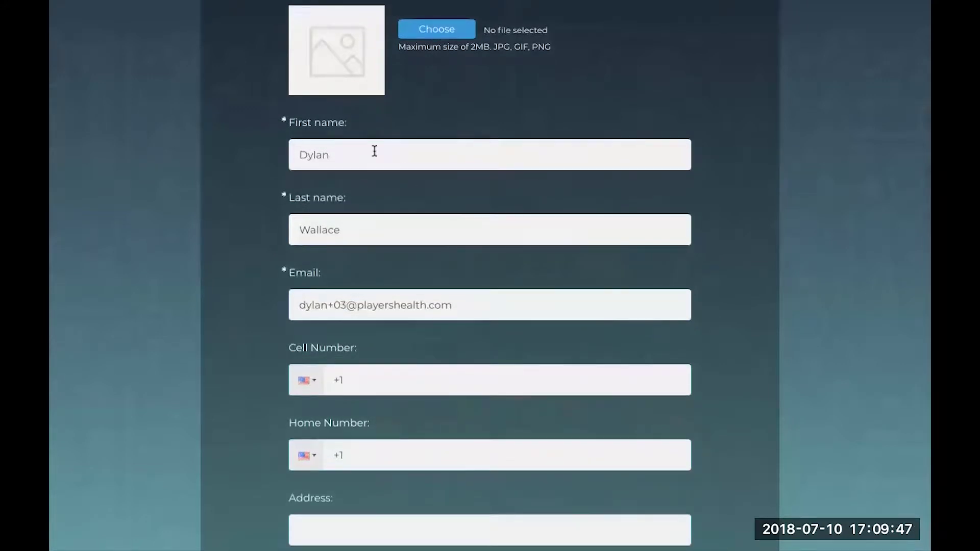
{"action": "scroll", "coordinate": [372, 261], "scroll_direction": "down", "scroll_amount": 3}
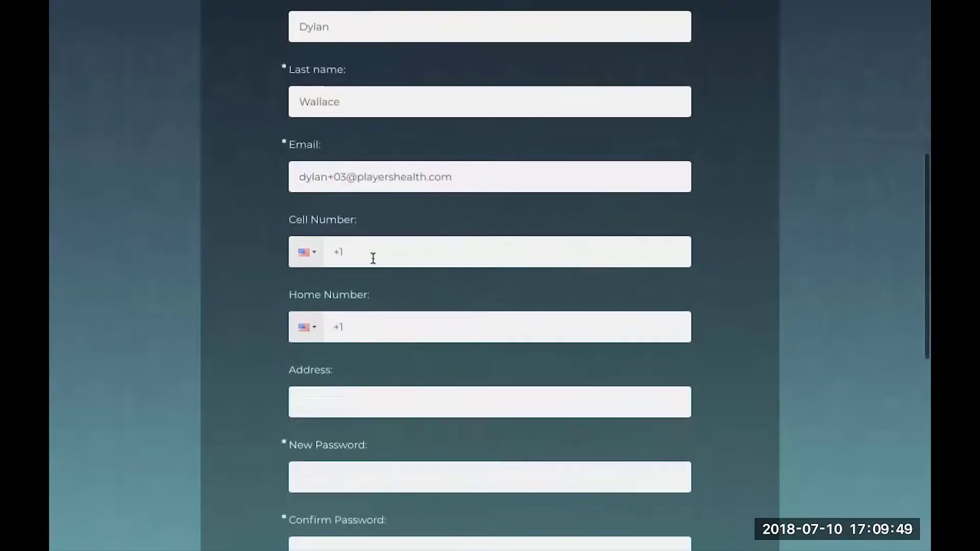
{"action": "left_click", "coordinate": [369, 252]}
{"action": "type", "text": "999) 999-9999"}
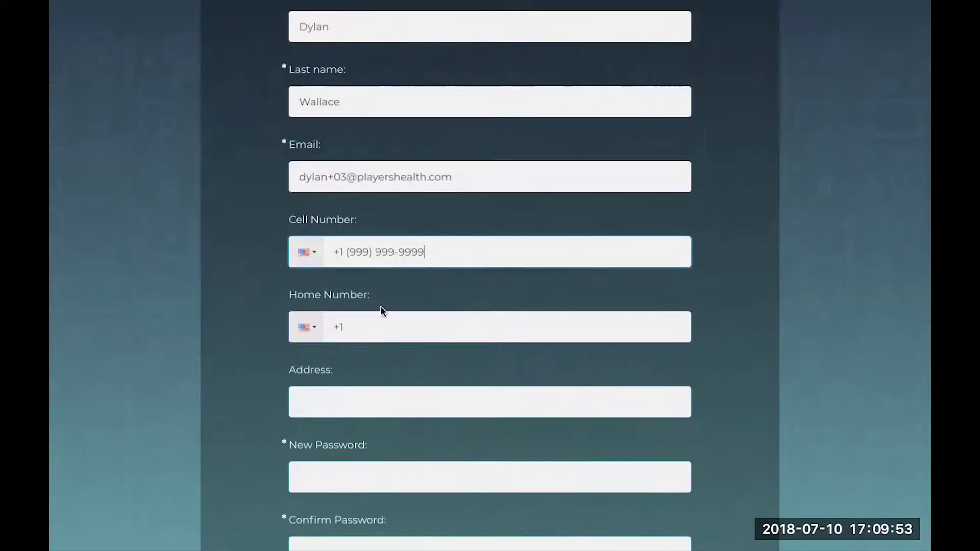
Set and confirm a new password, then submit the admin profile
{"action": "scroll", "coordinate": [383, 387], "scroll_direction": "down", "scroll_amount": 3}
{"action": "left_click", "coordinate": [383, 327]}
{"action": "type", "text": "********"}
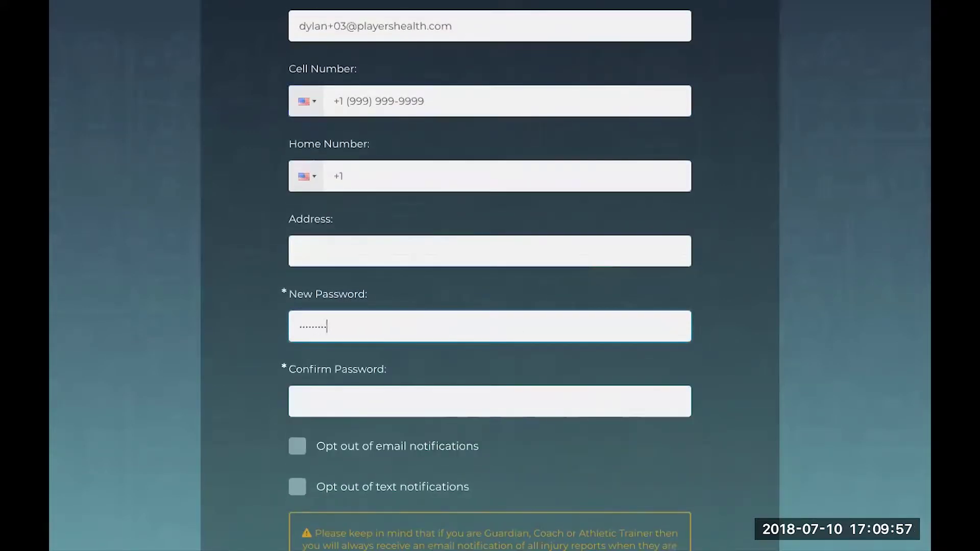
{"action": "left_click", "coordinate": [301, 401]}
{"action": "type", "text": "**************"}
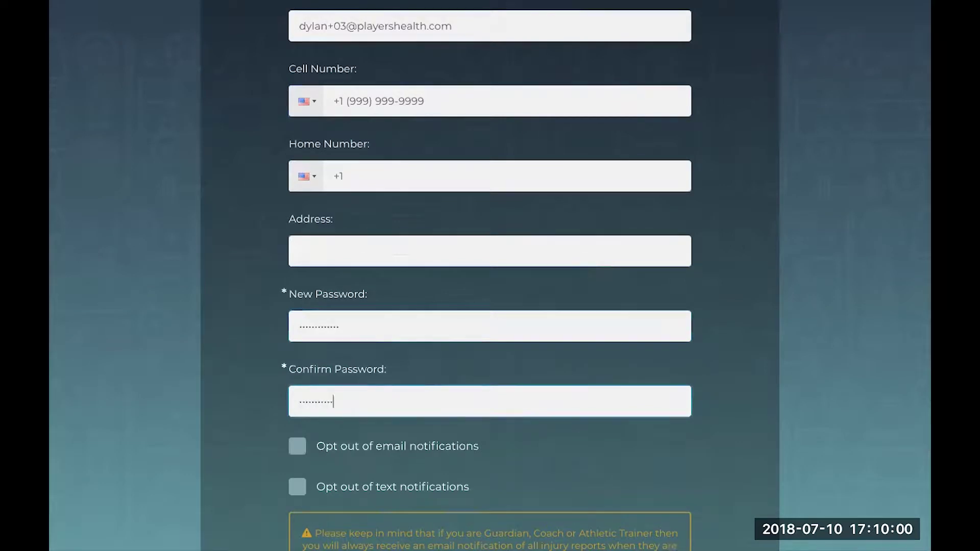
{"action": "left_click", "coordinate": [252, 440]}
{"action": "scroll", "coordinate": [253, 440], "scroll_direction": "down", "scroll_amount": 5}
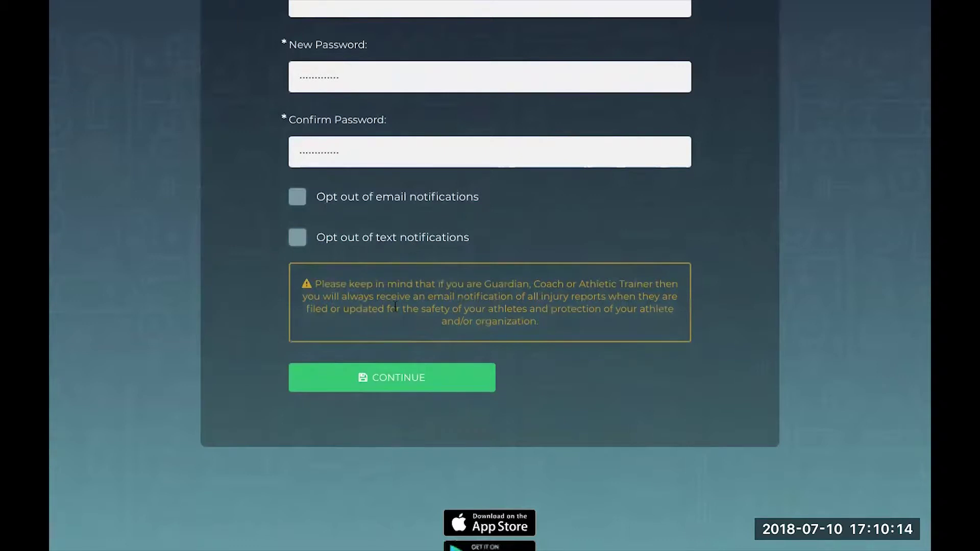
{"action": "left_click", "coordinate": [396, 377]}
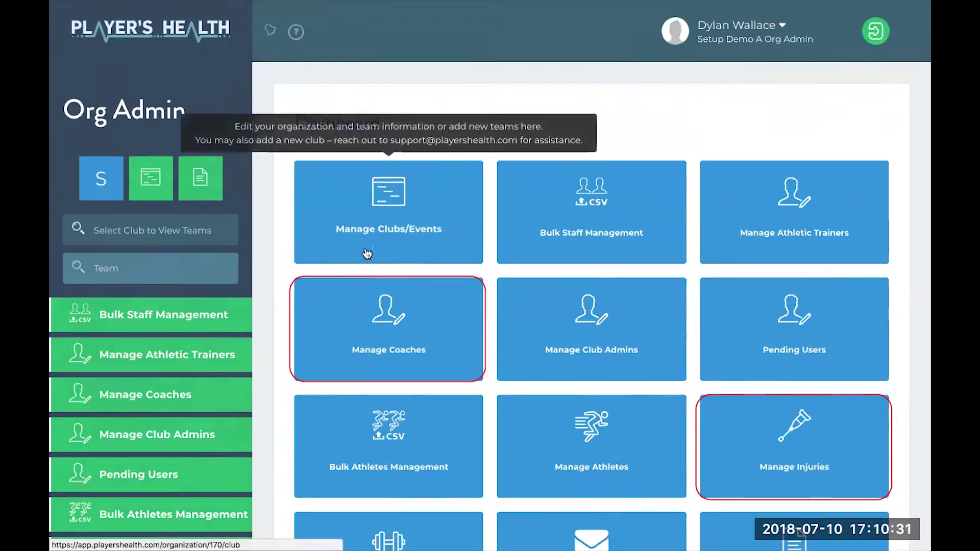
Open Manage Clubs/Events to view the empty Setup Demo A clubs list
{"action": "left_click", "coordinate": [394, 221]}
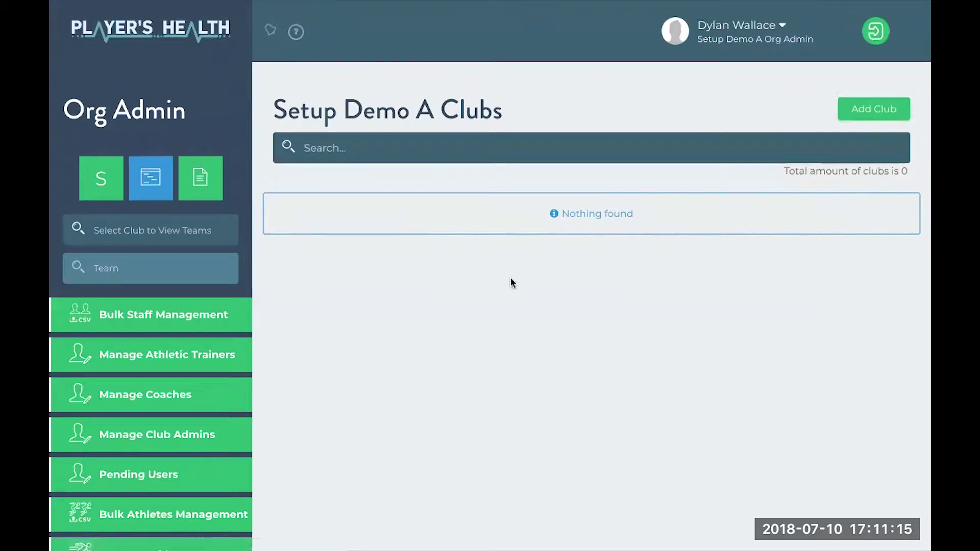
Add a club named 'Appletreevalley High School' with club type High School
{"action": "left_click", "coordinate": [883, 115]}
{"action": "scroll", "coordinate": [498, 373], "scroll_direction": "down", "scroll_amount": 3}
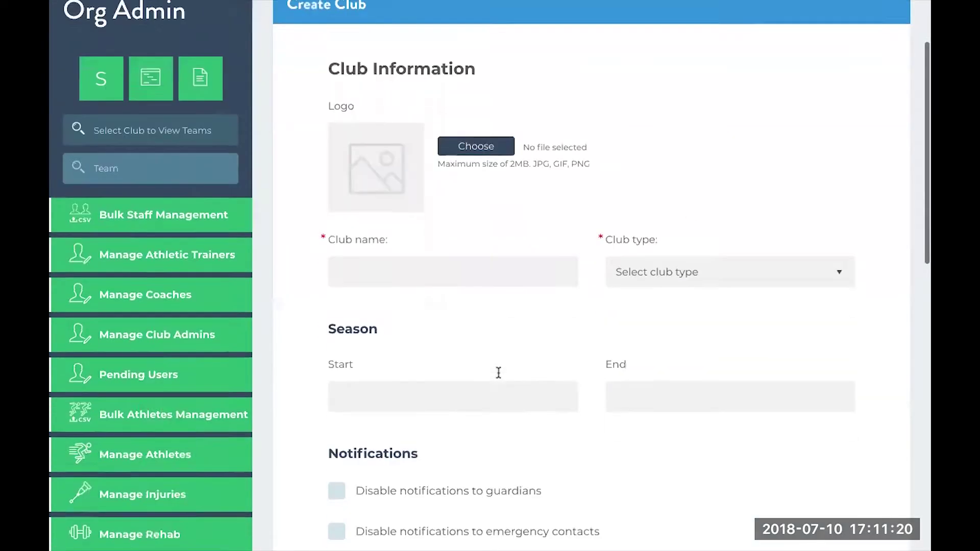
{"action": "scroll", "coordinate": [500, 377], "scroll_direction": "up", "scroll_amount": 1}
{"action": "scroll", "coordinate": [501, 378], "scroll_direction": "down", "scroll_amount": 1}
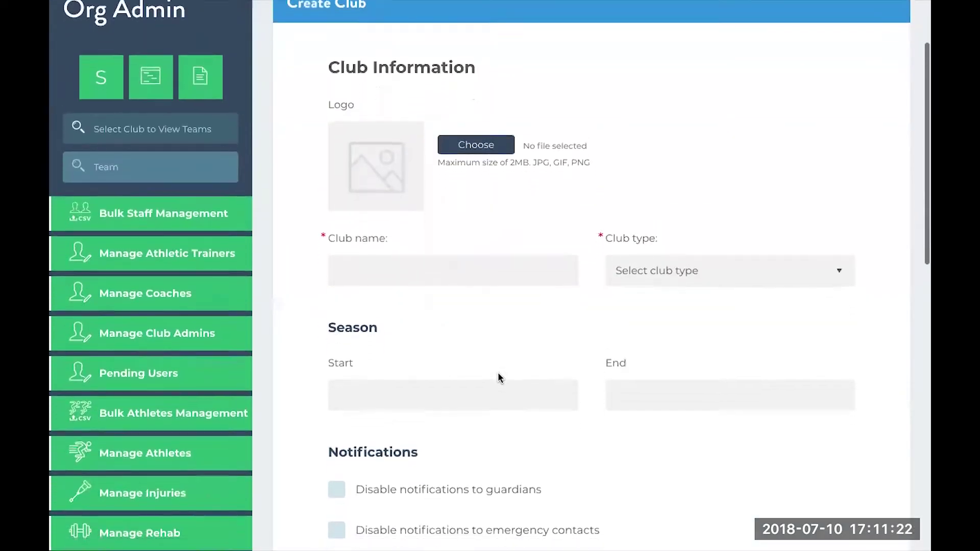
{"action": "scroll", "coordinate": [499, 378], "scroll_direction": "down", "scroll_amount": 2}
{"action": "left_click", "coordinate": [427, 161]}
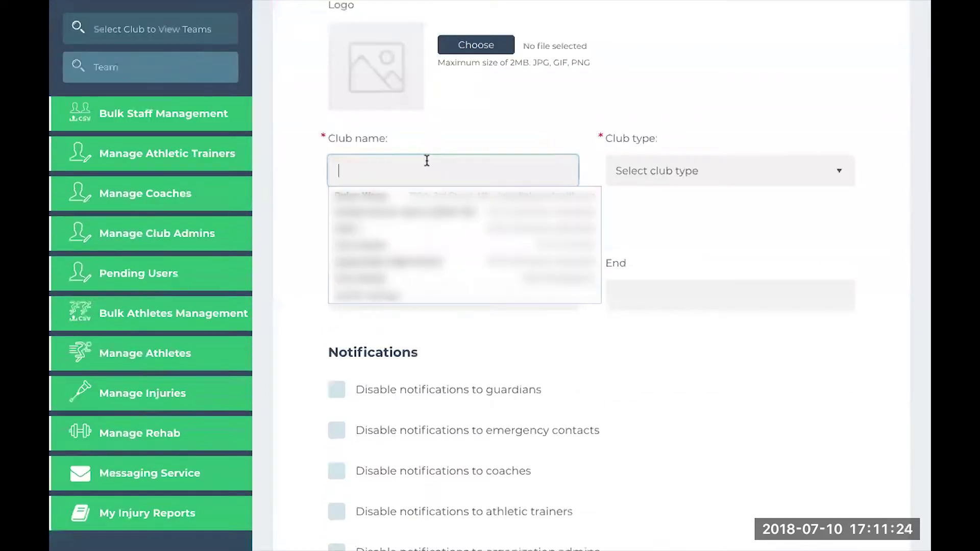
{"action": "type", "text": "Appletr"}
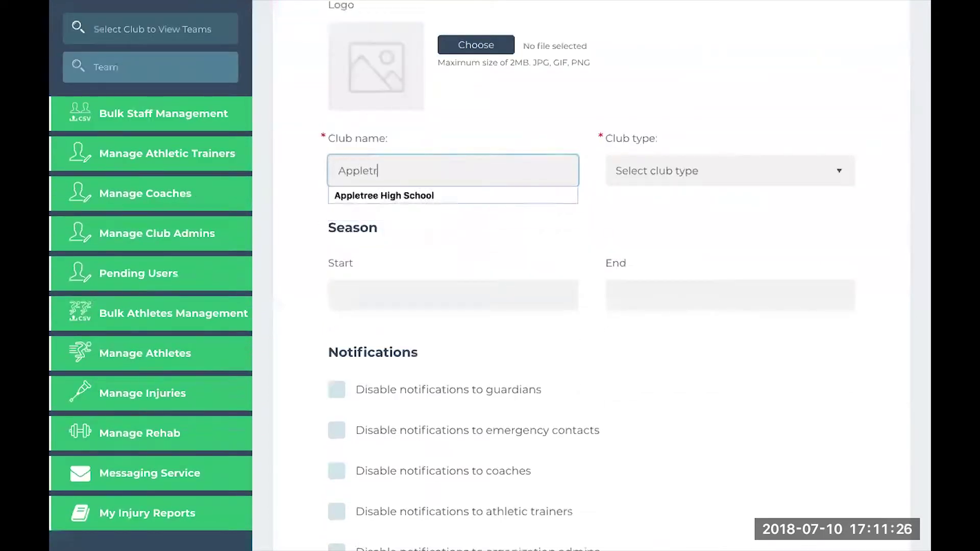
{"action": "type", "text": "eevalley High School"}
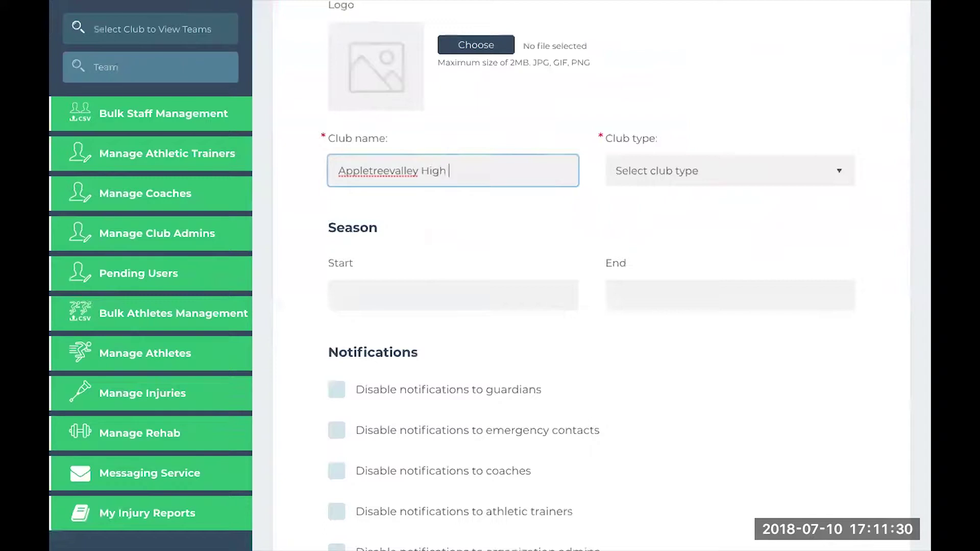
{"action": "left_click", "coordinate": [768, 170]}
{"action": "left_click", "coordinate": [759, 214]}
Append '2017-18' to the club name
{"action": "scroll", "coordinate": [546, 222], "scroll_direction": "down", "scroll_amount": 2}
{"action": "scroll", "coordinate": [545, 226], "scroll_direction": "down", "scroll_amount": 3}
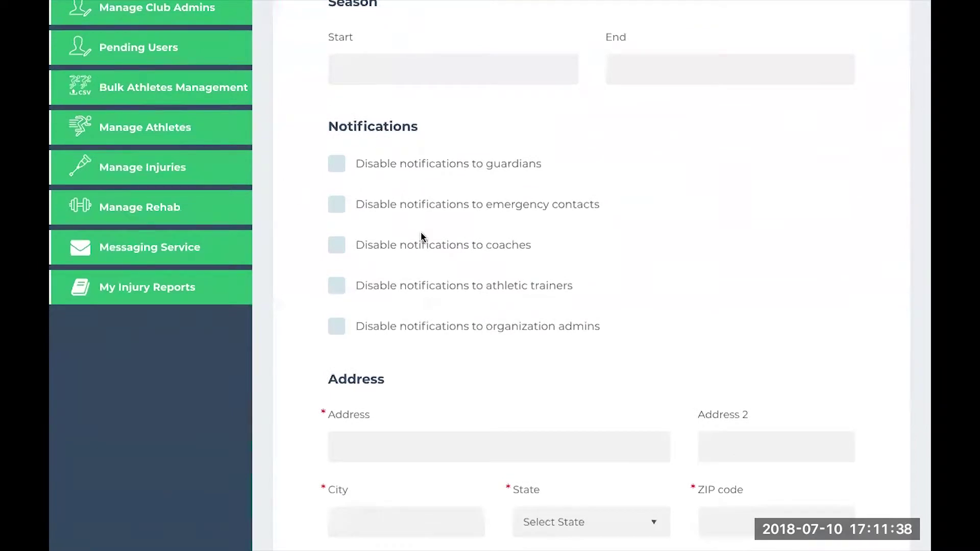
{"action": "scroll", "coordinate": [423, 236], "scroll_direction": "up", "scroll_amount": 6}
{"action": "left_click", "coordinate": [506, 294]}
{"action": "scroll", "coordinate": [512, 309], "scroll_direction": "down", "scroll_amount": 2}
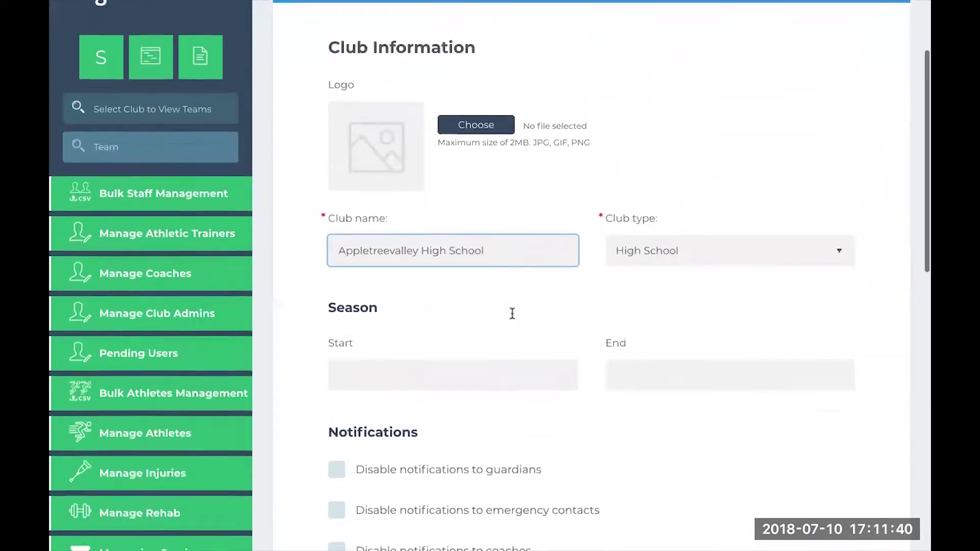
{"action": "type", "text": "2017-"}
{"action": "left_click", "coordinate": [513, 278]}
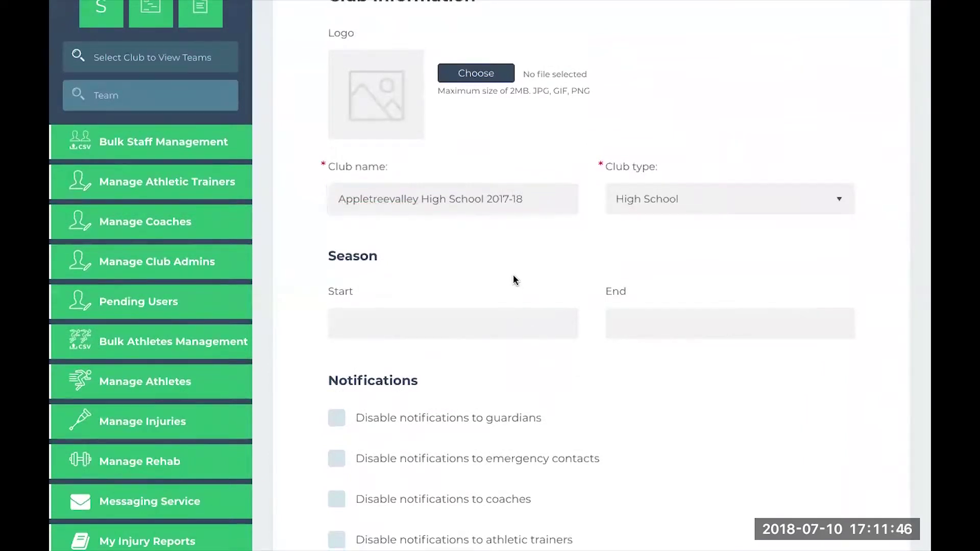
{"action": "scroll", "coordinate": [514, 278], "scroll_direction": "down", "scroll_amount": 1}
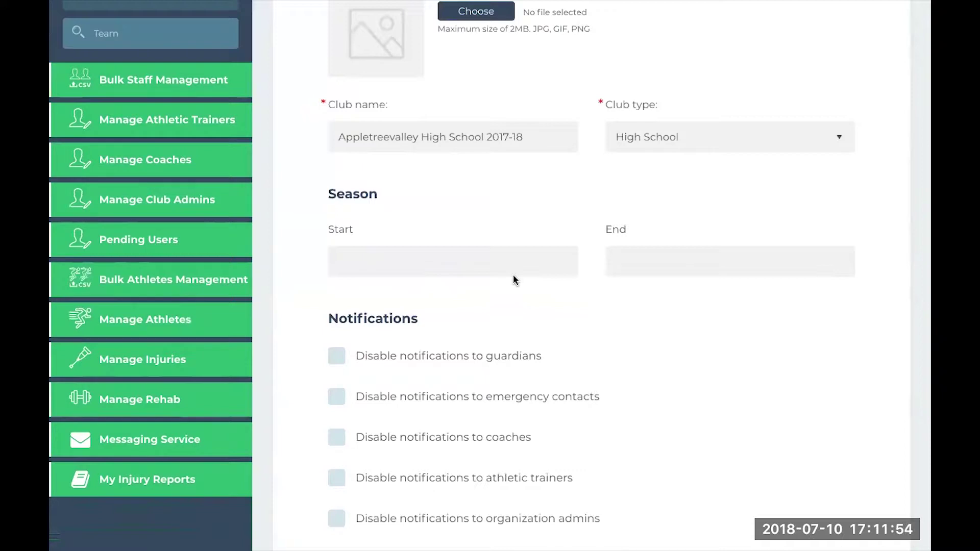
{"action": "scroll", "coordinate": [514, 278], "scroll_direction": "down", "scroll_amount": 5}
{"action": "scroll", "coordinate": [513, 279], "scroll_direction": "down", "scroll_amount": 3}
Fill the club's street address, city, state and ZIP from a saved suggestion, keeping the school name
{"action": "left_click", "coordinate": [464, 267]}
{"action": "scroll", "coordinate": [515, 70], "scroll_direction": "up", "scroll_amount": 6}
{"action": "triple_click", "coordinate": [515, 70]}
{"action": "scroll", "coordinate": [344, 124], "scroll_direction": "down", "scroll_amount": 8}
{"action": "left_click", "coordinate": [464, 192]}
{"action": "left_click", "coordinate": [428, 225]}
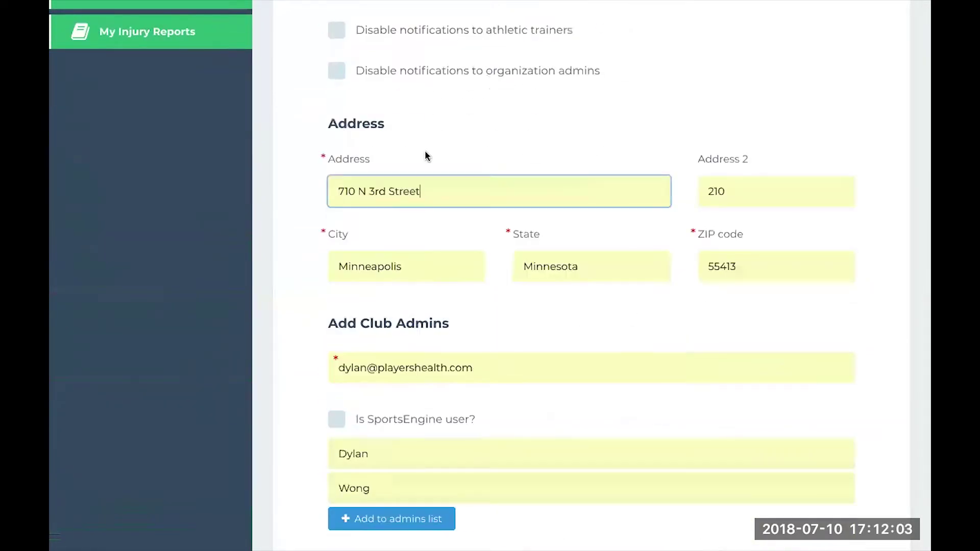
{"action": "scroll", "coordinate": [428, 156], "scroll_direction": "up", "scroll_amount": 7}
{"action": "triple_click", "coordinate": [331, 33]}
{"action": "type", "text": "Applevalley High School 2017-18"}
{"action": "scroll", "coordinate": [306, 105], "scroll_direction": "down", "scroll_amount": 6}
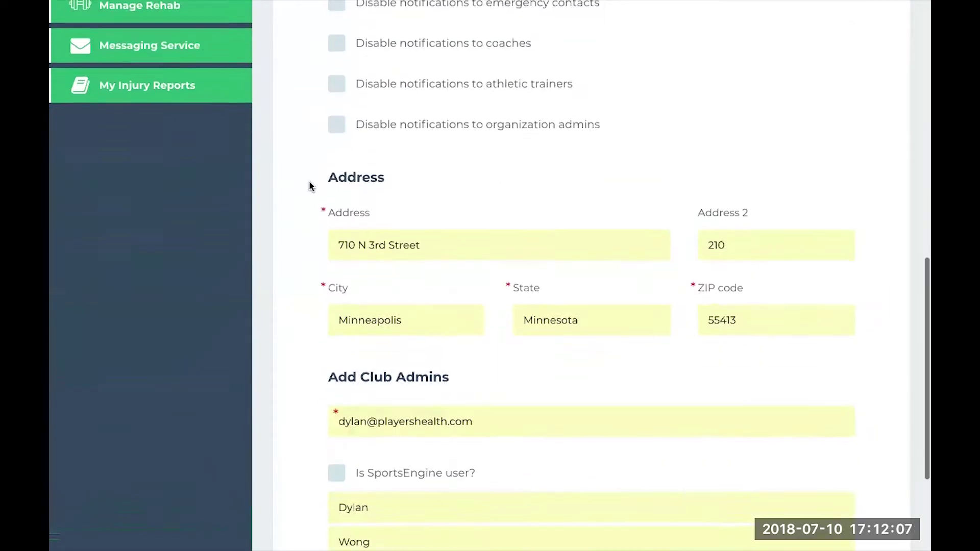
{"action": "scroll", "coordinate": [310, 185], "scroll_direction": "down", "scroll_amount": 3}
Enter the club admin's e-mail, first name and last name, and add them to the admins list
{"action": "left_click", "coordinate": [367, 250]}
{"action": "type", "text": "+03"}
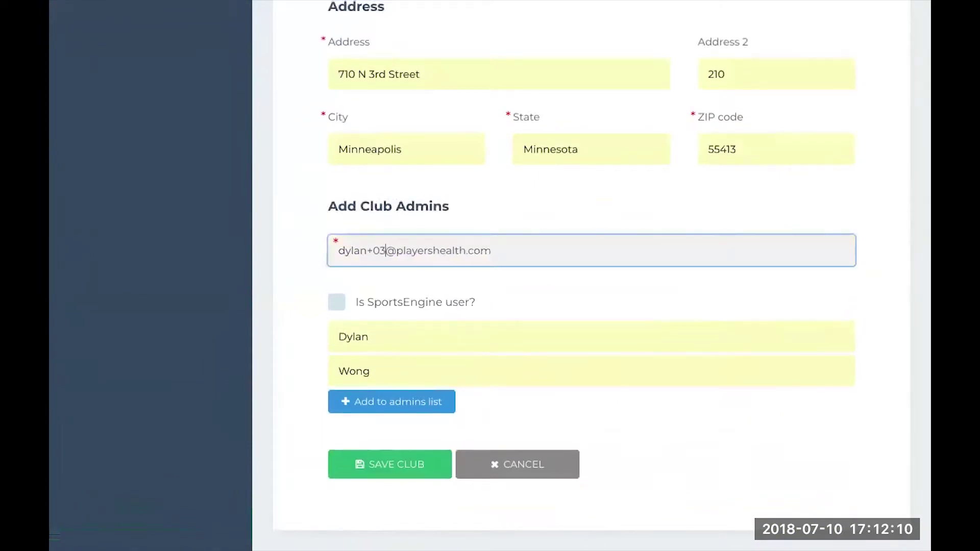
{"action": "double_click", "coordinate": [377, 338]}
{"action": "key", "text": "BackSpace"}
{"action": "left_click", "coordinate": [376, 371]}
{"action": "key", "text": "BackSpace"}
{"action": "key", "text": "BackSpace"}
{"action": "key", "text": "BackSpace"}
{"action": "type", "text": "allace"}
{"action": "left_click", "coordinate": [361, 338]}
{"action": "type", "text": "Dylan"}
{"action": "left_click", "coordinate": [325, 380]}
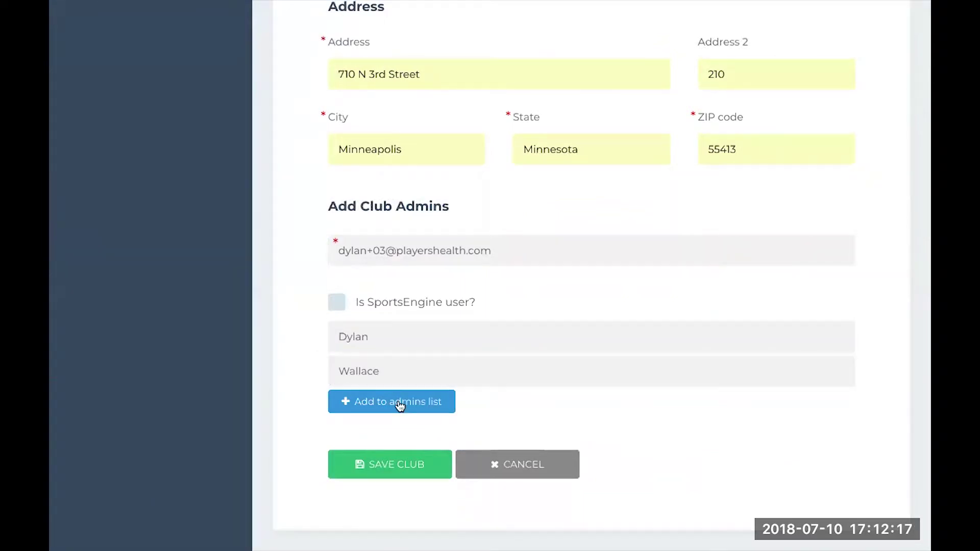
{"action": "left_click", "coordinate": [402, 403]}
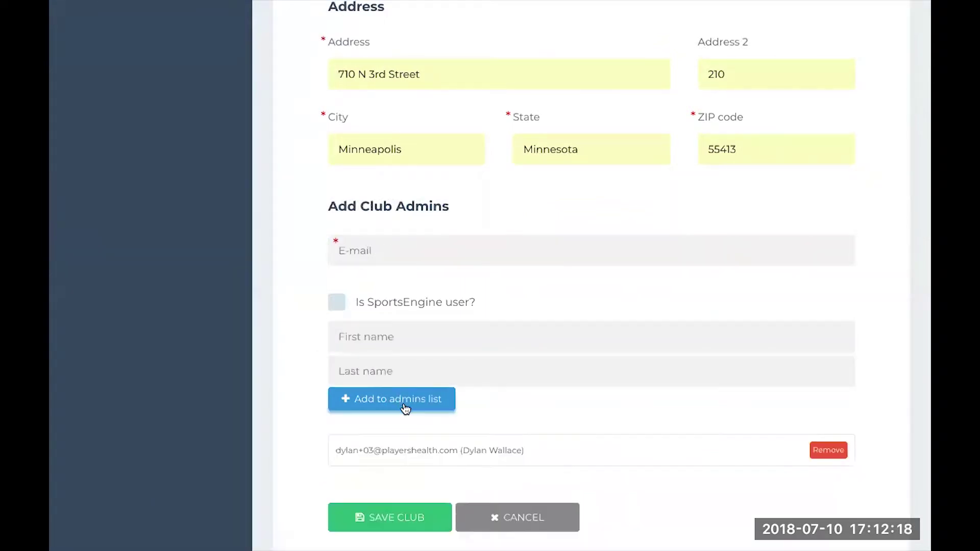
Check the new admin entry shown in the admins list
{"action": "left_click", "coordinate": [444, 449]}
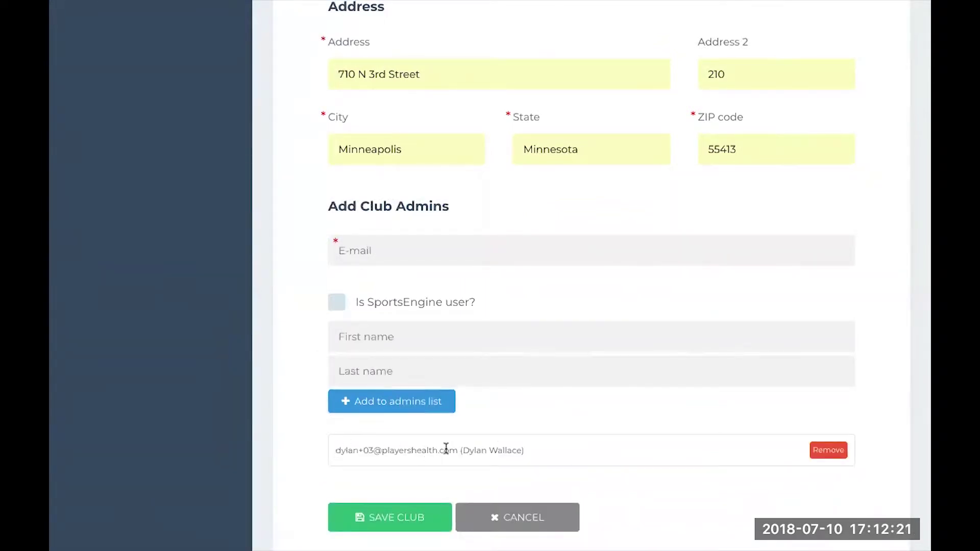
{"action": "left_click_drag", "start_coordinate": [336, 450], "coordinate": [492, 450]}
{"action": "left_click", "coordinate": [529, 450]}
{"action": "triple_click", "coordinate": [524, 451]}
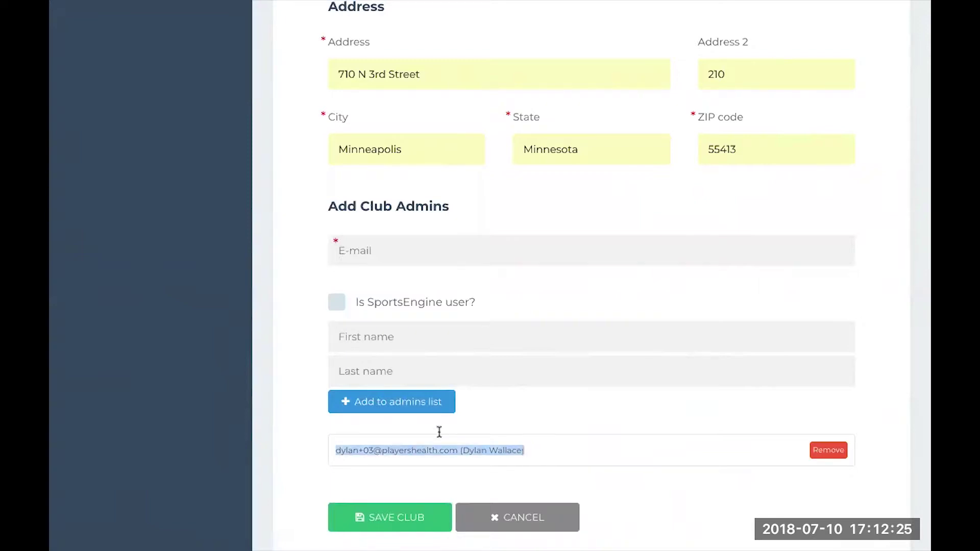
{"action": "left_click", "coordinate": [313, 467]}
{"action": "scroll", "coordinate": [313, 467], "scroll_direction": "down", "scroll_amount": 1}
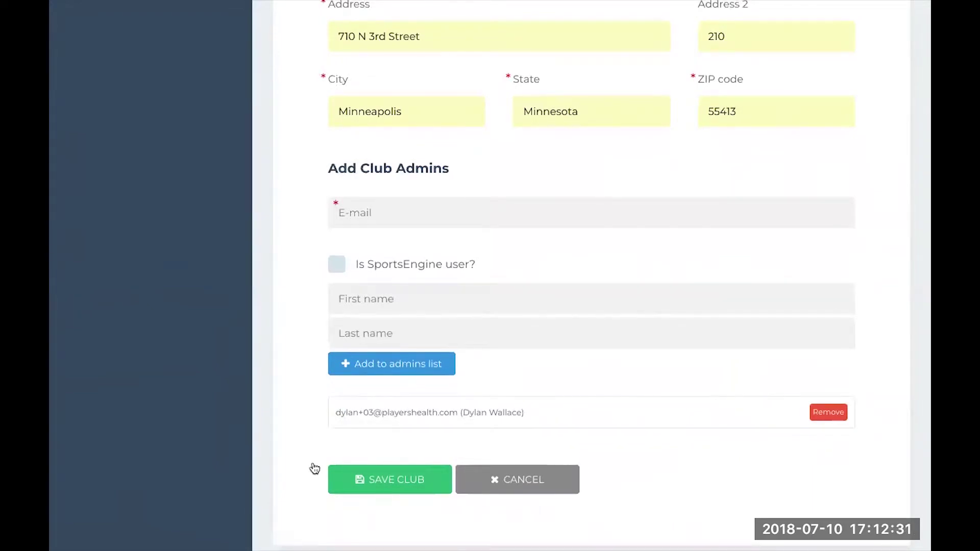
Save the club, dismiss the confirmation, and return to the Clubs list now showing 1 club
{"action": "left_click", "coordinate": [392, 476]}
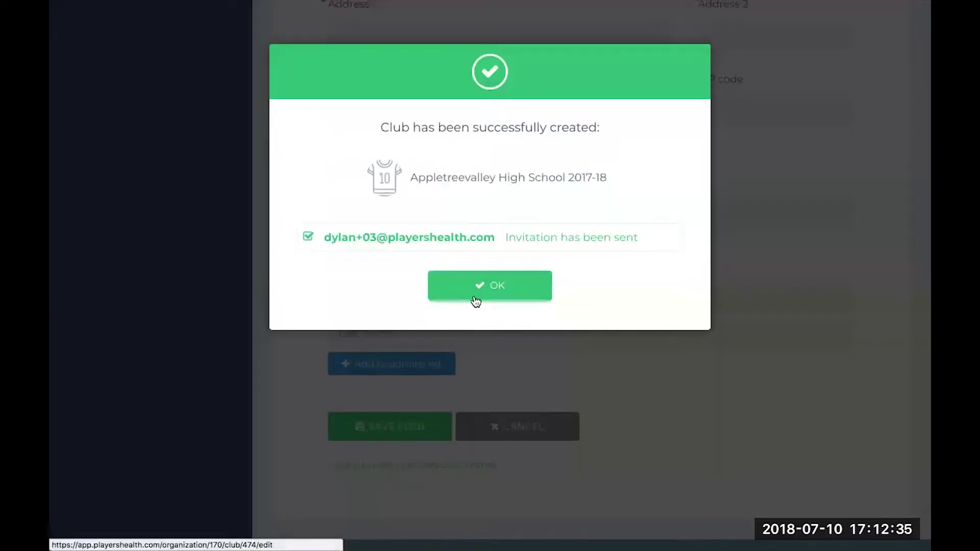
{"action": "left_click", "coordinate": [475, 301]}
{"action": "scroll", "coordinate": [438, 407], "scroll_direction": "up", "scroll_amount": 15}
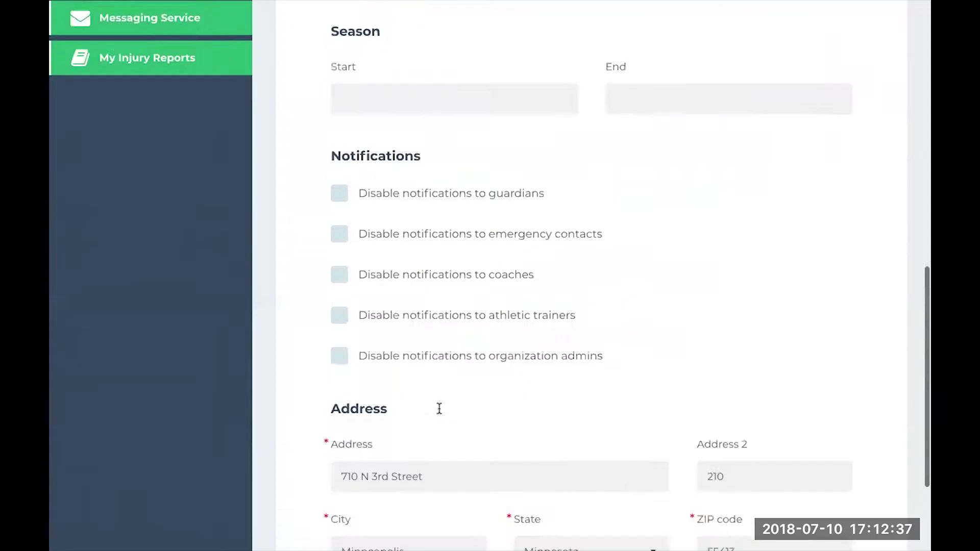
{"action": "scroll", "coordinate": [272, 275], "scroll_direction": "up", "scroll_amount": 3}
{"action": "left_click", "coordinate": [150, 167]}
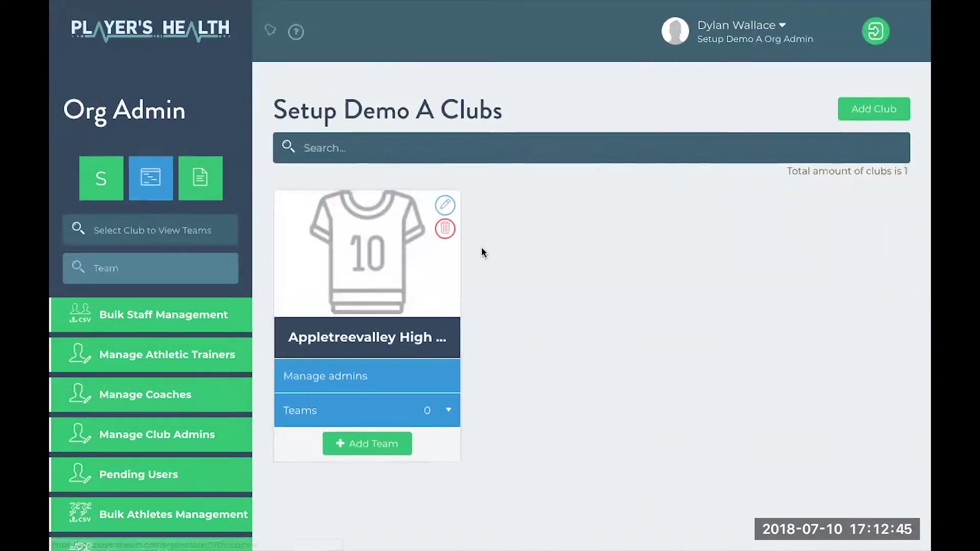
{"action": "scroll", "coordinate": [466, 388], "scroll_direction": "down", "scroll_amount": 1}
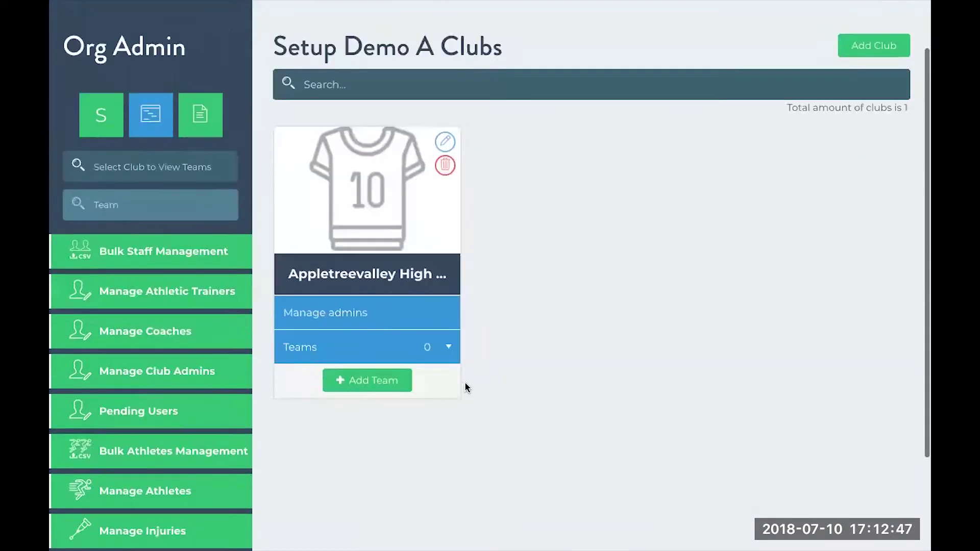
Add a team to the club named "Boys' Varsity Soccer"
{"action": "left_click", "coordinate": [373, 379]}
{"action": "left_click", "coordinate": [361, 334]}
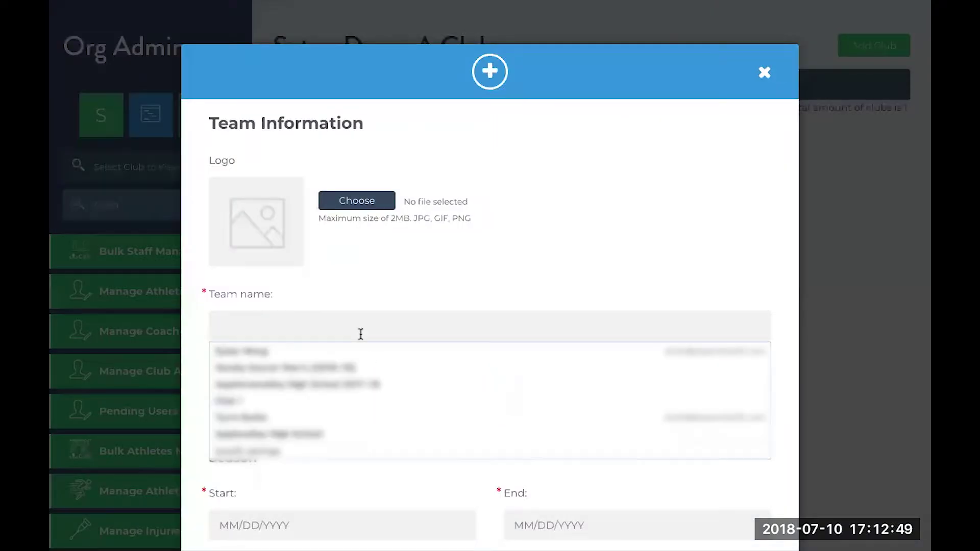
{"action": "type", "text": "Varsity Soccer"}
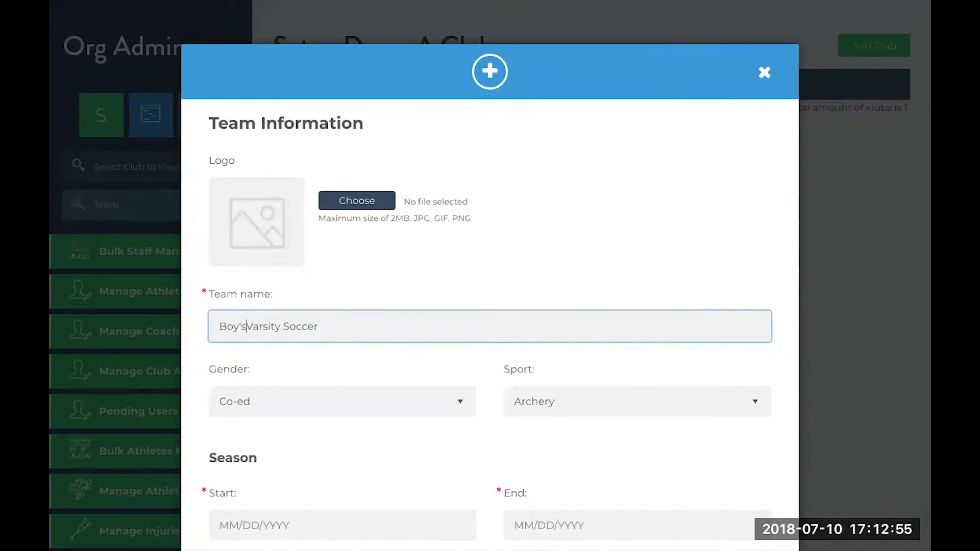
{"action": "type", "text": "'"}
{"action": "left_click", "coordinate": [329, 328]}
{"action": "scroll", "coordinate": [343, 364], "scroll_direction": "down", "scroll_amount": 3}
Set the team's gender to Men's and sport to Soccer
{"action": "left_click", "coordinate": [364, 303]}
{"action": "left_click", "coordinate": [396, 323]}
{"action": "left_click", "coordinate": [556, 303]}
{"action": "key", "text": "s"}
{"action": "key", "text": "Return"}
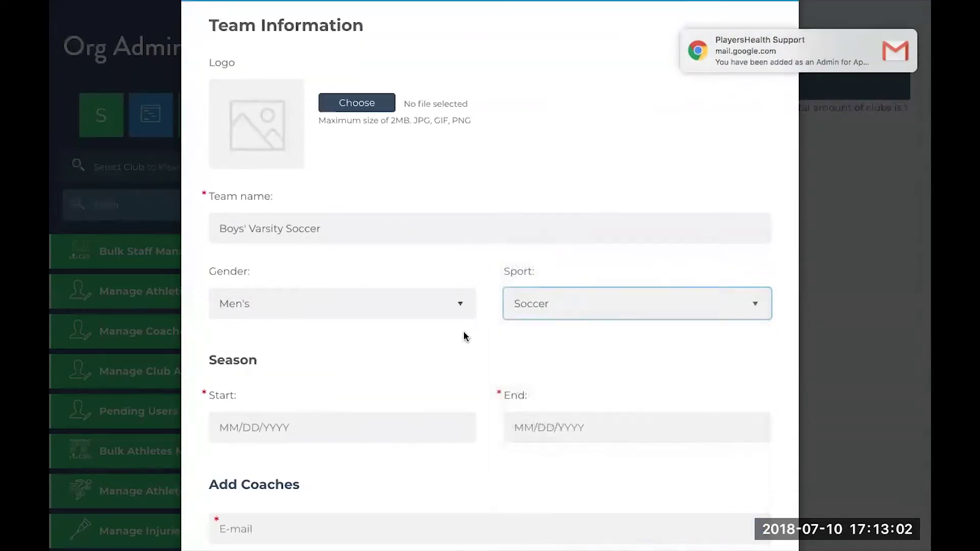
{"action": "scroll", "coordinate": [463, 332], "scroll_direction": "down", "scroll_amount": 5}
Set the season to run from 08/09/2018 to 11/20/2018
{"action": "left_click", "coordinate": [360, 113]}
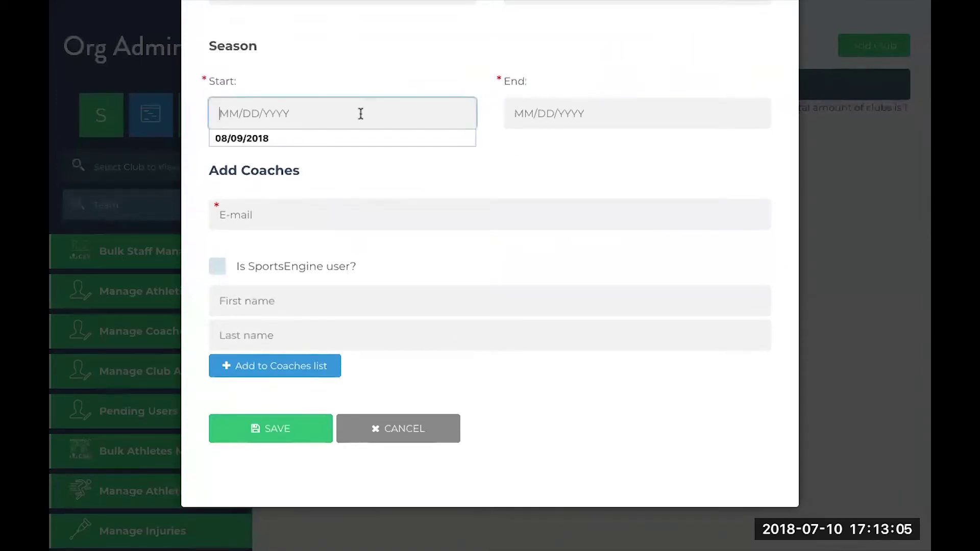
{"action": "type", "text": "08092018"}
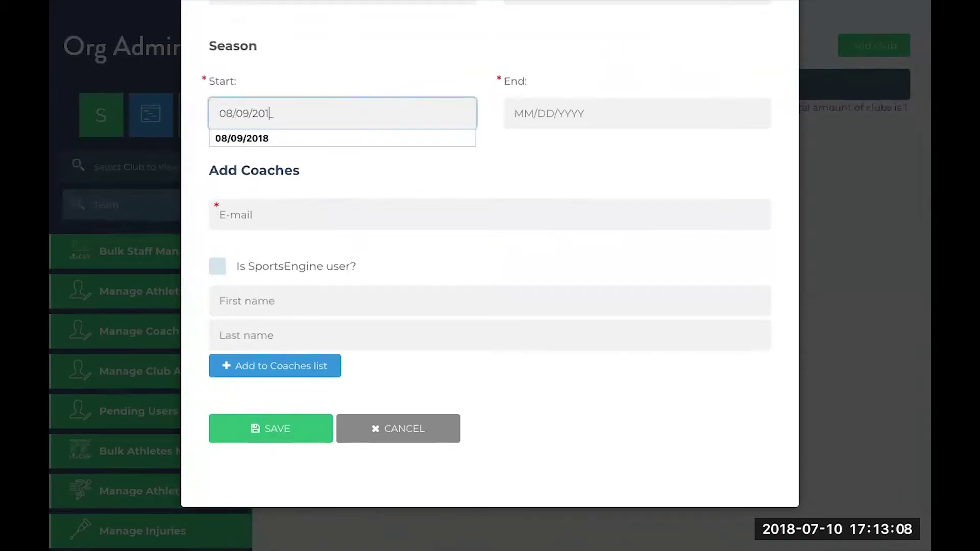
{"action": "key", "text": "Tab"}
{"action": "type", "text": "09"}
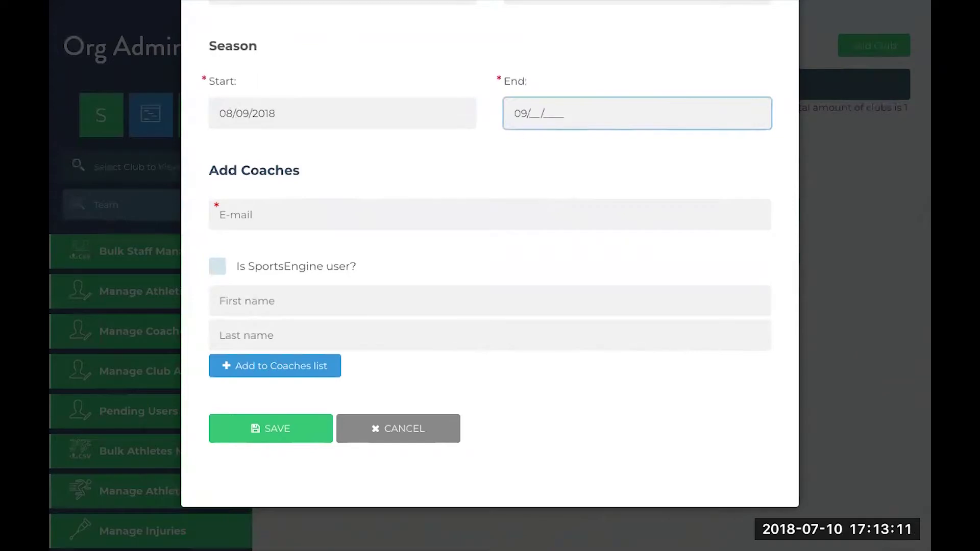
{"action": "left_click", "coordinate": [380, 160]}
{"action": "scroll", "coordinate": [363, 154], "scroll_direction": "up", "scroll_amount": 2}
{"action": "left_click_drag", "start_coordinate": [209, 118], "coordinate": [256, 123]}
{"action": "left_click", "coordinate": [256, 122]}
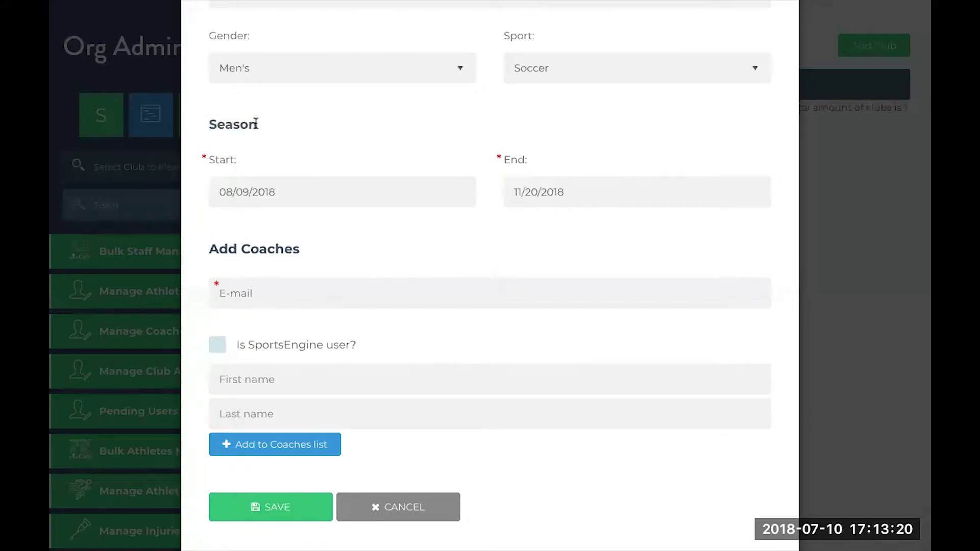
{"action": "scroll", "coordinate": [339, 260], "scroll_direction": "down", "scroll_amount": 2}
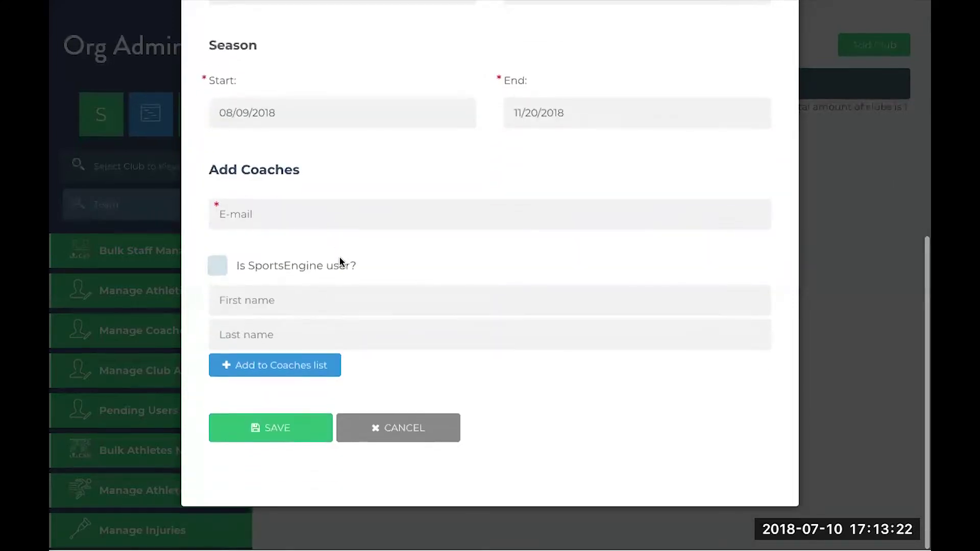
Leave the coach e-mail field empty after clearing stray text
{"action": "left_click", "coordinate": [305, 214]}
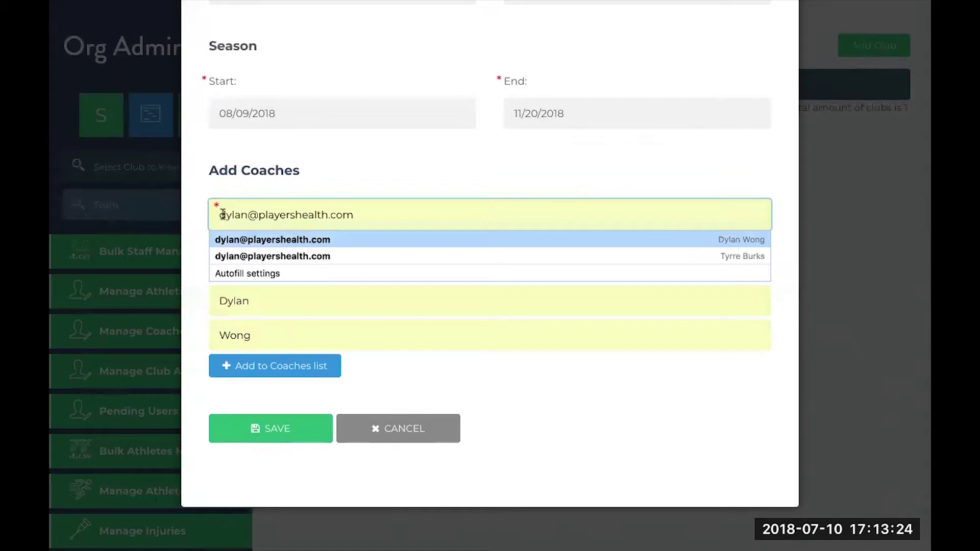
{"action": "left_click", "coordinate": [247, 214]}
{"action": "type", "text": "dyal"}
{"action": "left_click_drag", "start_coordinate": [247, 215], "coordinate": [210, 215]}
{"action": "key", "text": "BackSpace"}
{"action": "left_click", "coordinate": [397, 365]}
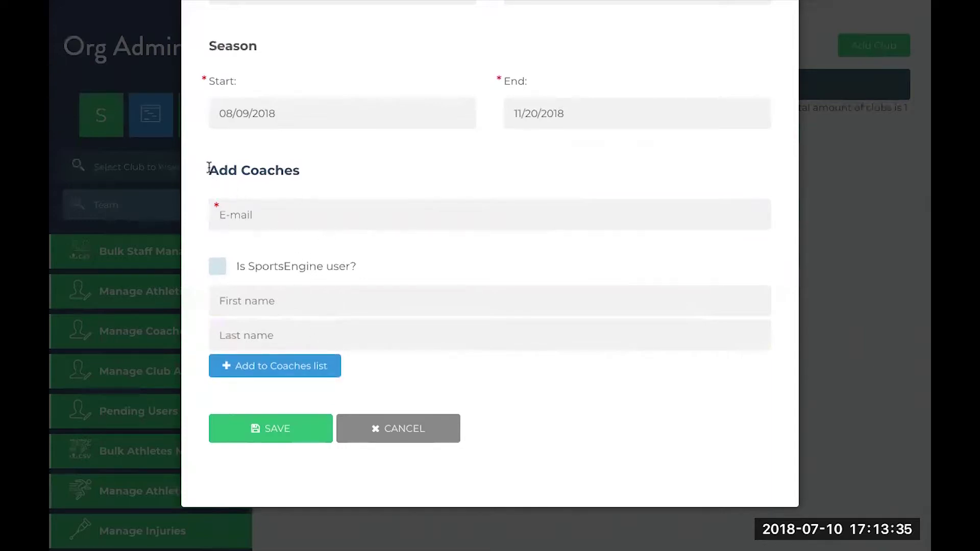
{"action": "left_click_drag", "start_coordinate": [212, 173], "coordinate": [300, 171]}
{"action": "left_click", "coordinate": [300, 171]}
Save the Boys' Varsity Soccer team and confirm the club's Teams row lists it
{"action": "left_click", "coordinate": [296, 432]}
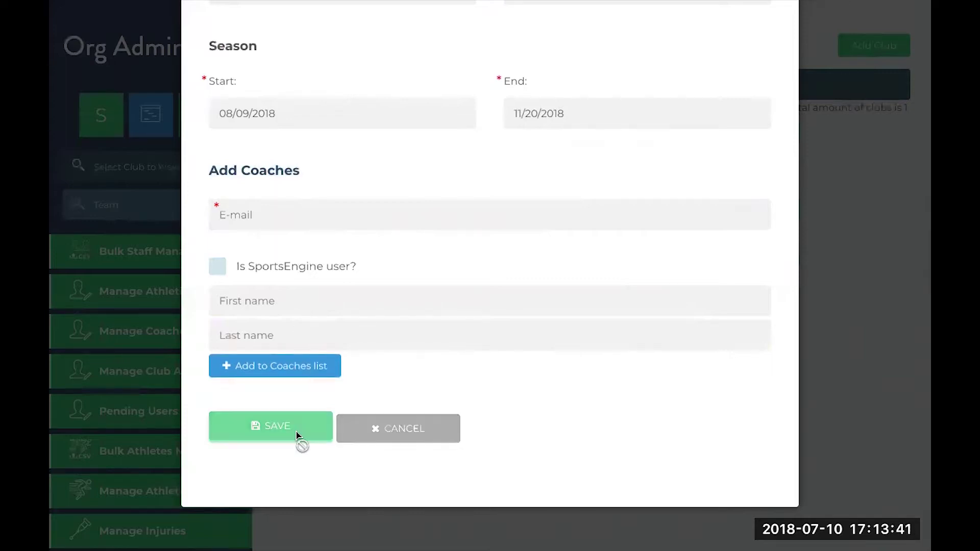
{"action": "left_click", "coordinate": [519, 251]}
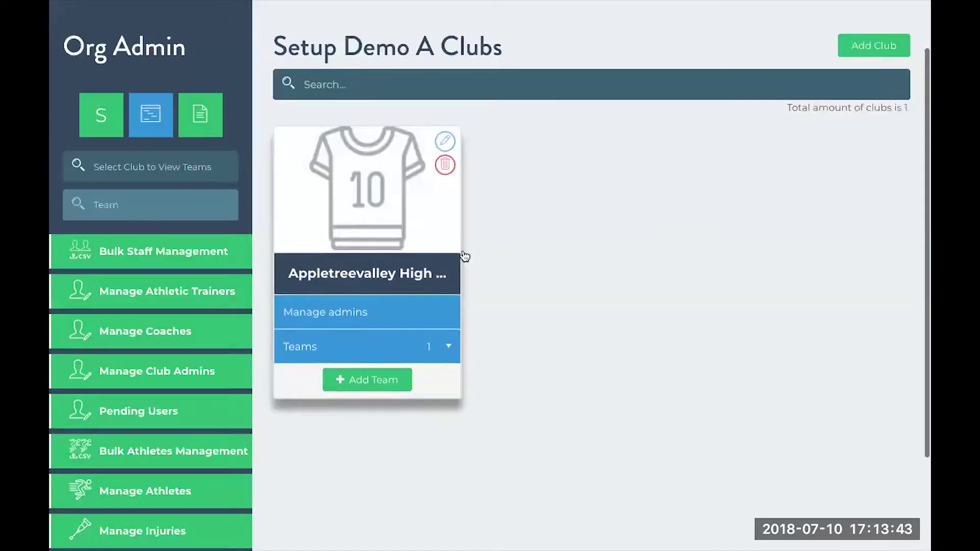
{"action": "left_click", "coordinate": [433, 339]}
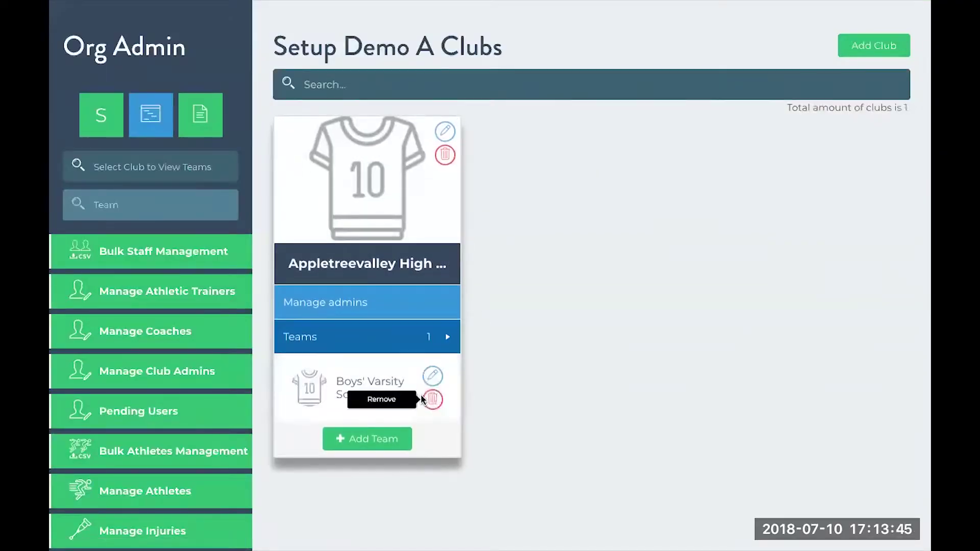
{"action": "scroll", "coordinate": [420, 394], "scroll_direction": "down", "scroll_amount": 1}
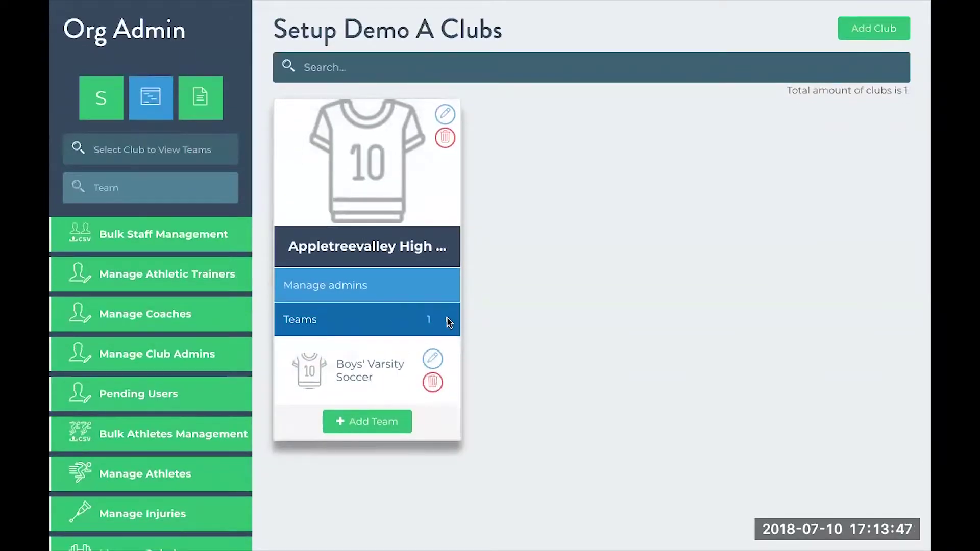
{"action": "left_click", "coordinate": [446, 323]}
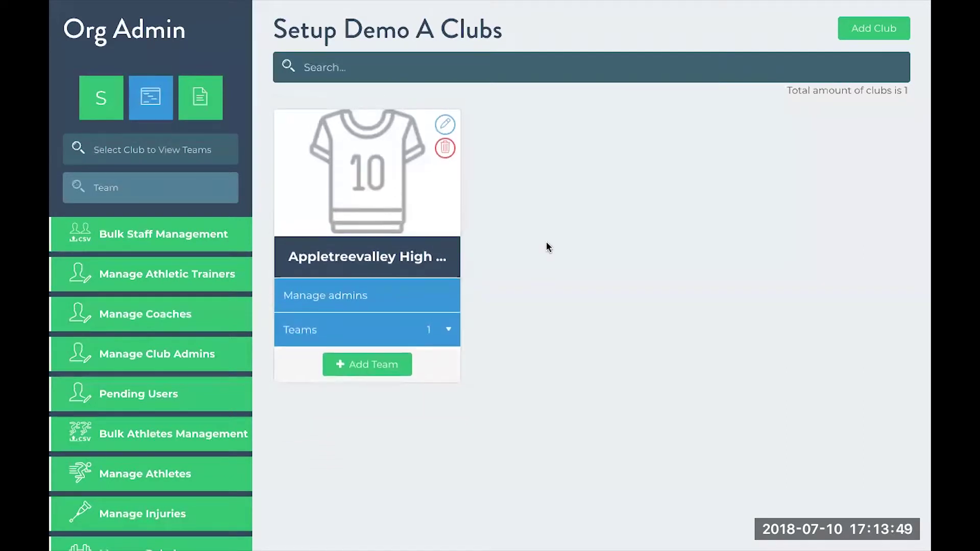
{"action": "scroll", "coordinate": [546, 240], "scroll_direction": "down", "scroll_amount": 2}
{"action": "scroll", "coordinate": [547, 243], "scroll_direction": "up", "scroll_amount": 3}
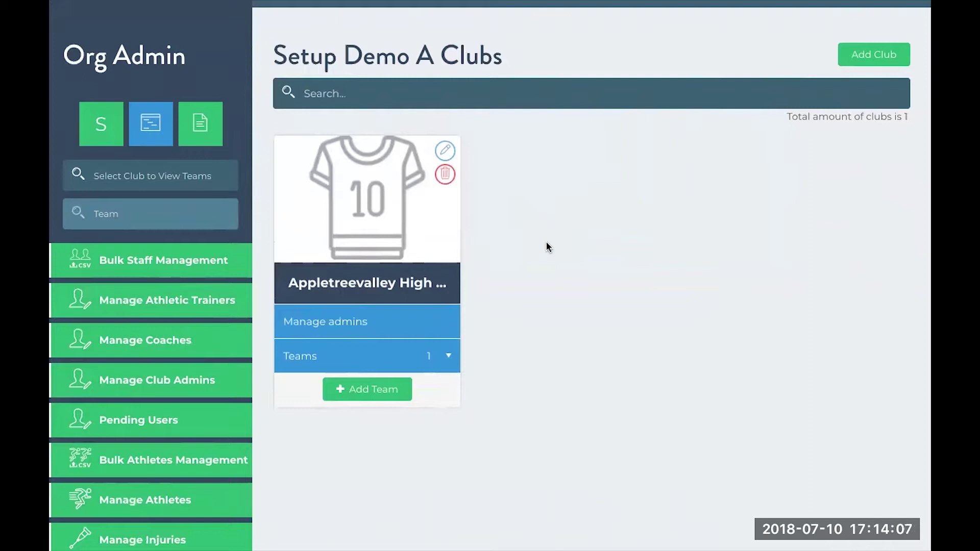
Start a new athletic trainer invitation for Appletreevalley High School 2017-18, Boys' Varsity Soccer
{"action": "left_click", "coordinate": [201, 297]}
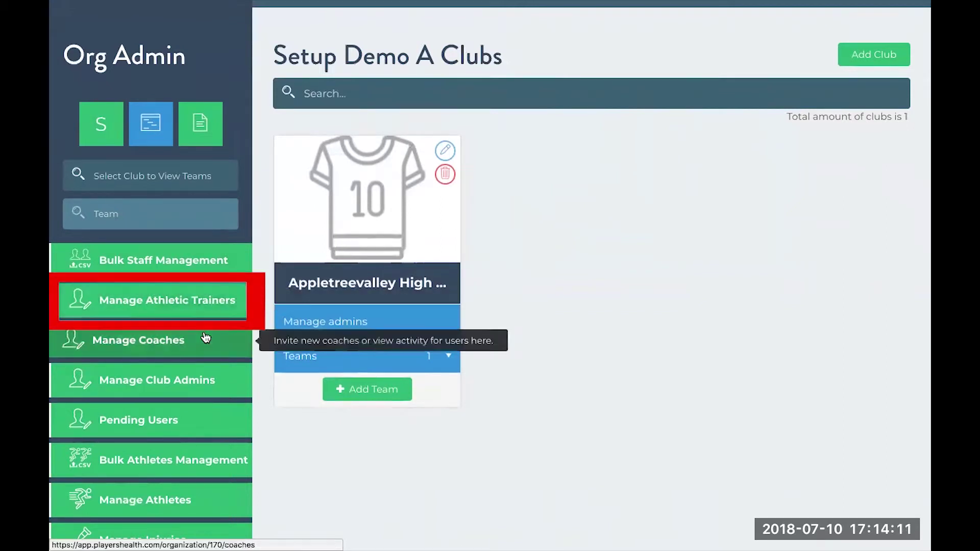
{"action": "left_click", "coordinate": [201, 305]}
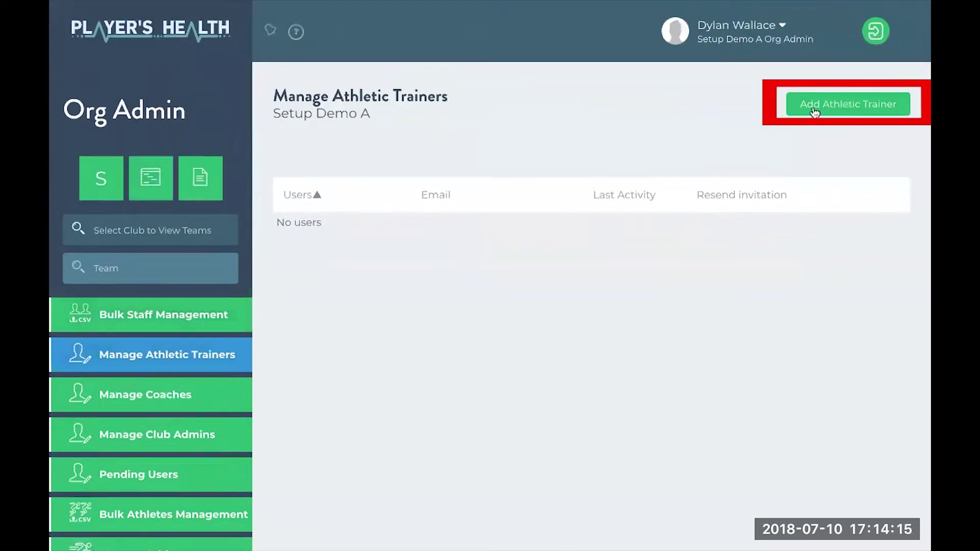
{"action": "left_click", "coordinate": [874, 102]}
{"action": "left_click", "coordinate": [437, 229]}
{"action": "left_click", "coordinate": [419, 257]}
{"action": "left_click", "coordinate": [419, 255]}
{"action": "left_click", "coordinate": [407, 289]}
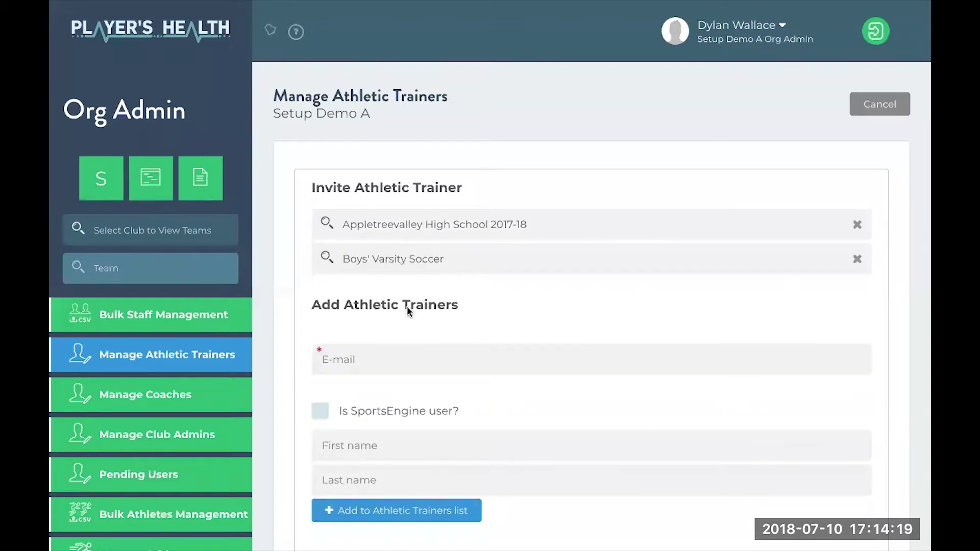
Enter the trainer's e-mail address, first name and corrected last name
{"action": "scroll", "coordinate": [398, 296], "scroll_direction": "down", "scroll_amount": 3}
{"action": "left_click", "coordinate": [356, 217]}
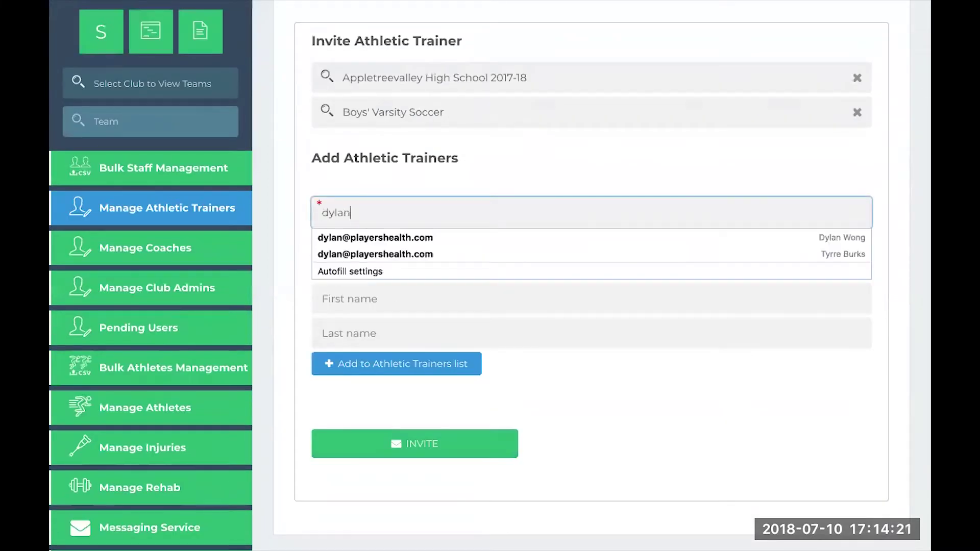
{"action": "key", "text": "Tab"}
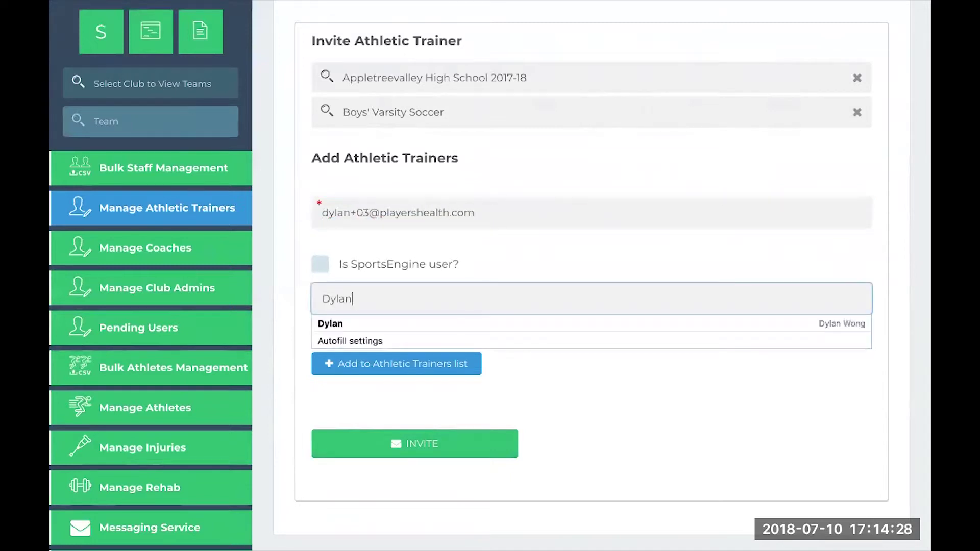
{"action": "key", "text": "Tab"}
{"action": "key", "text": "shift+Tab"}
{"action": "key", "text": "Tab"}
Add the trainer to the Athletic Trainers list, send the invitation, and review the trainers list
{"action": "left_click", "coordinate": [396, 363]}
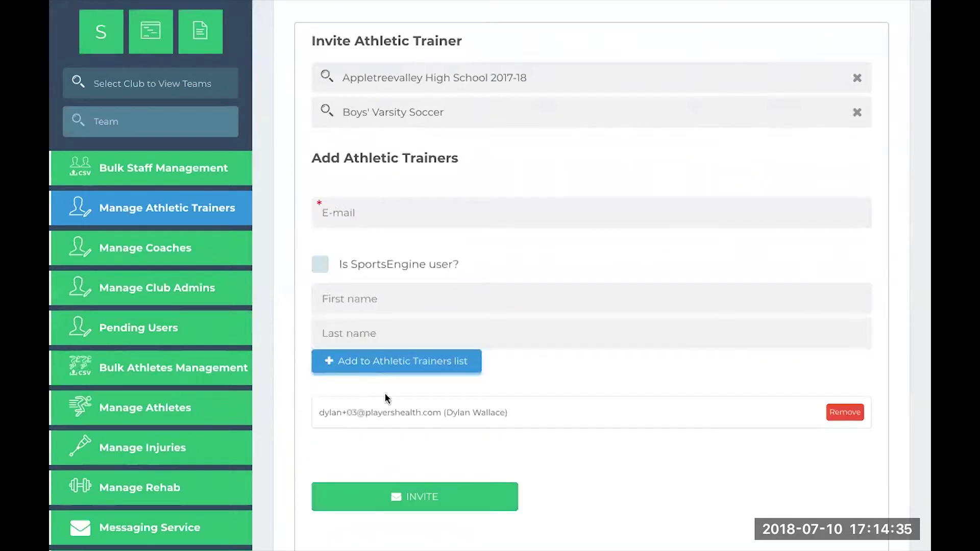
{"action": "scroll", "coordinate": [403, 384], "scroll_direction": "down", "scroll_amount": 2}
{"action": "left_click", "coordinate": [403, 384]}
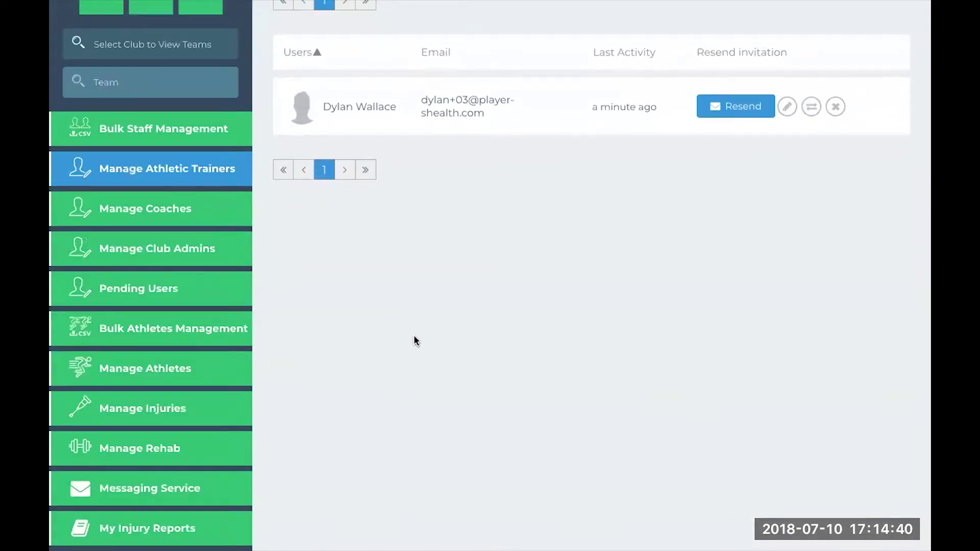
{"action": "scroll", "coordinate": [416, 341], "scroll_direction": "up", "scroll_amount": 3}
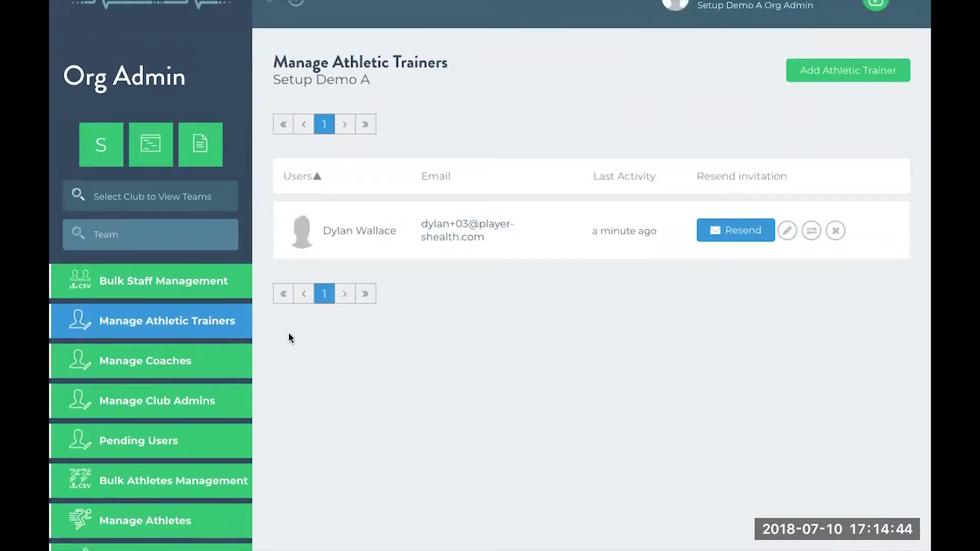
Start a new coach invitation for Appletreevalley High School 2017-18, Boys' Varsity Soccer
{"action": "left_click", "coordinate": [214, 362]}
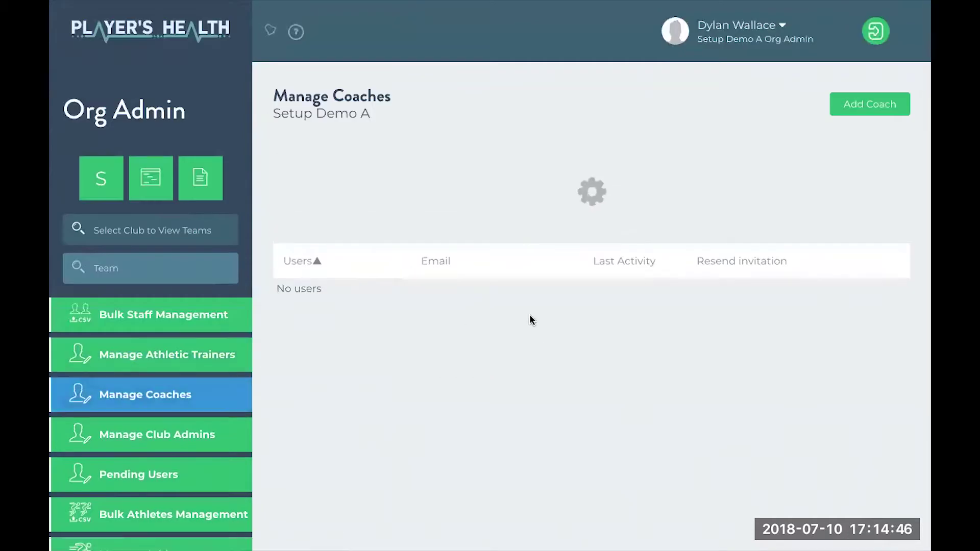
{"action": "left_click", "coordinate": [852, 110]}
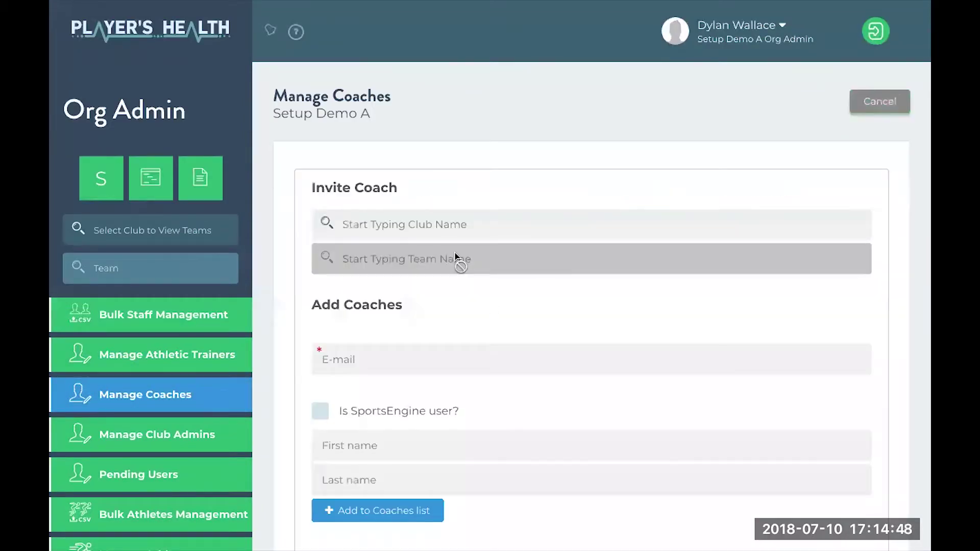
{"action": "left_click", "coordinate": [416, 224]}
{"action": "left_click", "coordinate": [431, 257]}
{"action": "left_click", "coordinate": [427, 289]}
Enter the coach's e-mail address, first name and last name
{"action": "left_click", "coordinate": [422, 357]}
{"action": "scroll", "coordinate": [421, 356], "scroll_direction": "down", "scroll_amount": 1}
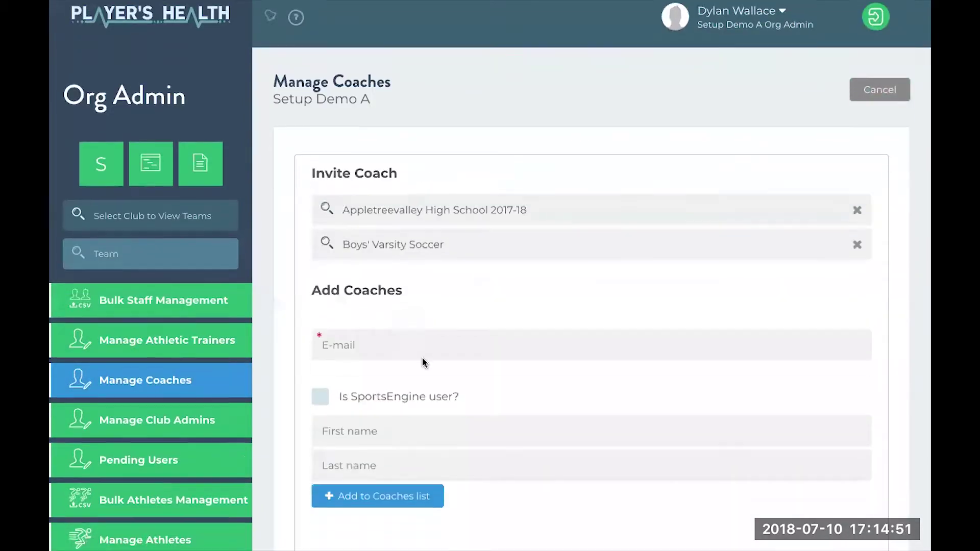
{"action": "key", "text": "Tab"}
{"action": "key", "text": "Tab"}
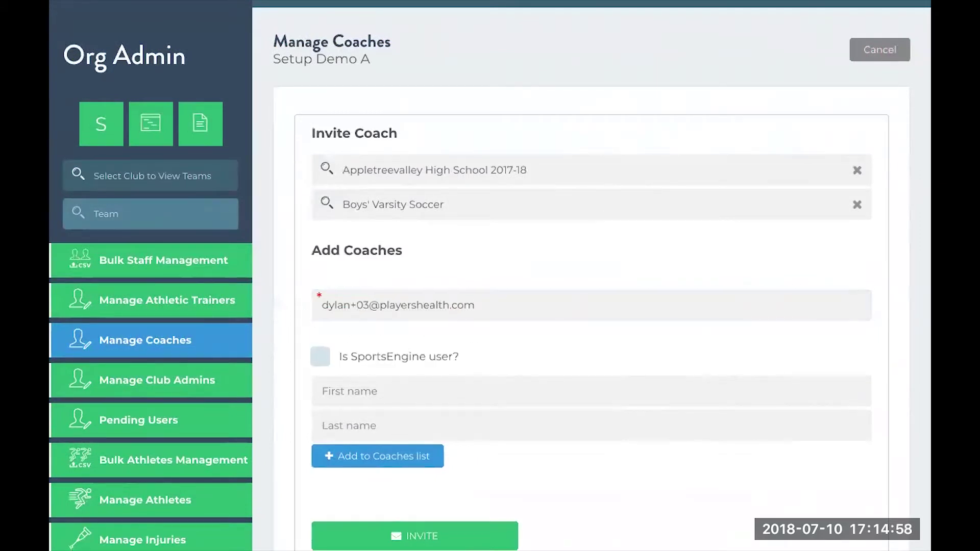
{"action": "key", "text": "Tab"}
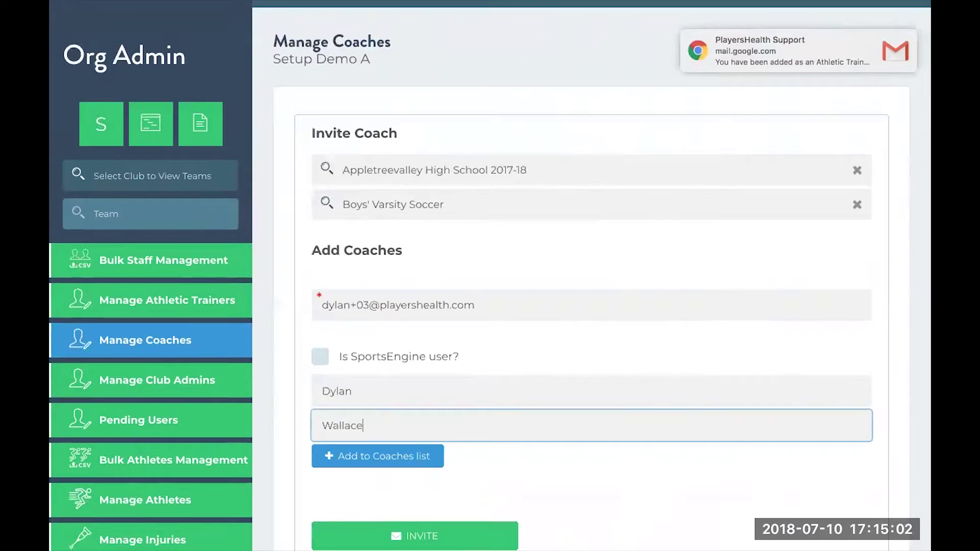
Add the coach to the Coaches list, send the invitation, and review the coaches list
{"action": "left_click", "coordinate": [395, 460]}
{"action": "scroll", "coordinate": [394, 462], "scroll_direction": "down", "scroll_amount": 3}
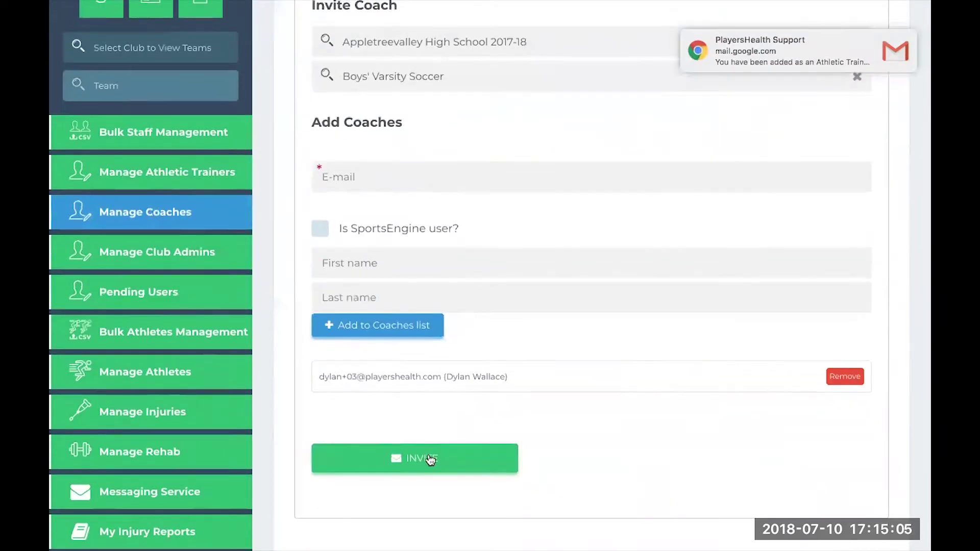
{"action": "left_click", "coordinate": [430, 459]}
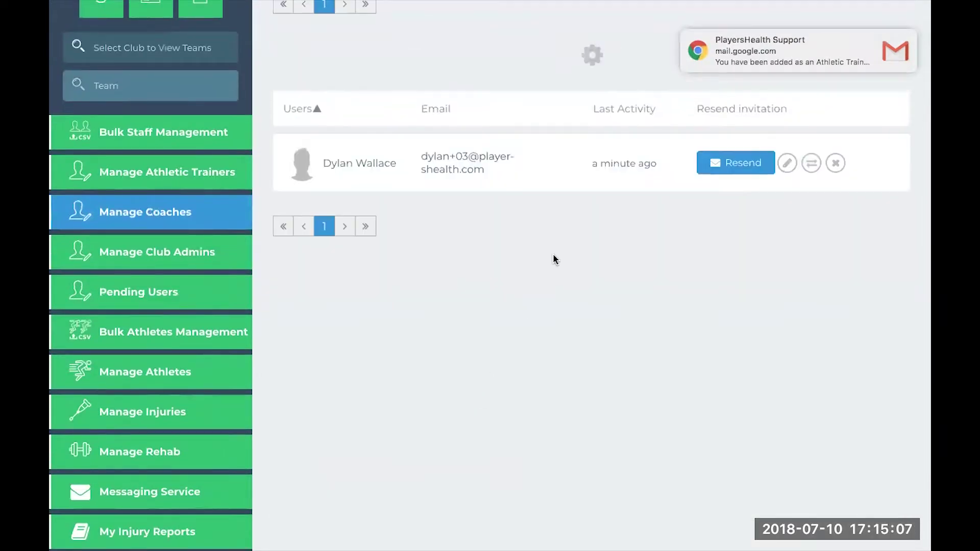
{"action": "scroll", "coordinate": [586, 228], "scroll_direction": "up", "scroll_amount": 3}
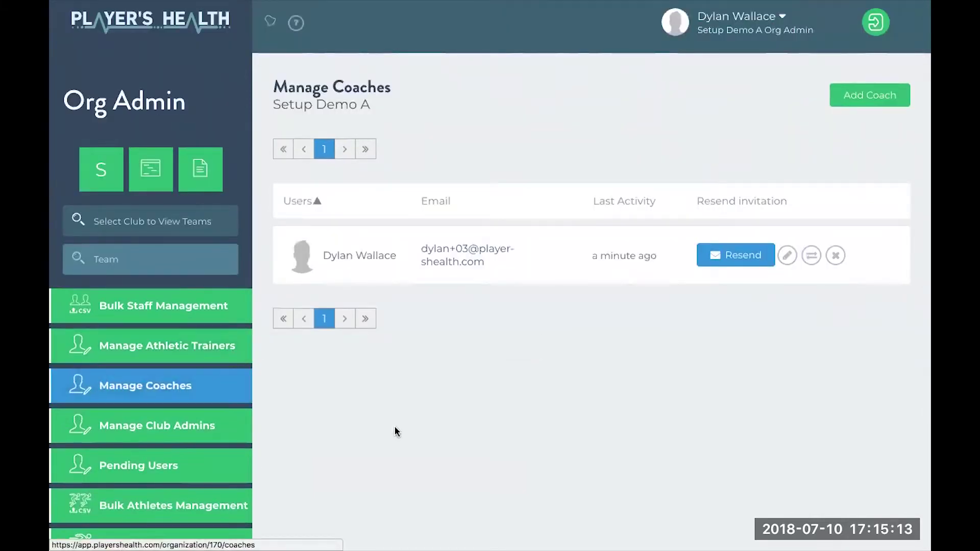
Dismiss the Gmail notification and go to Bulk Staff Management from the sidebar
{"action": "scroll", "coordinate": [398, 451], "scroll_direction": "down", "scroll_amount": 1}
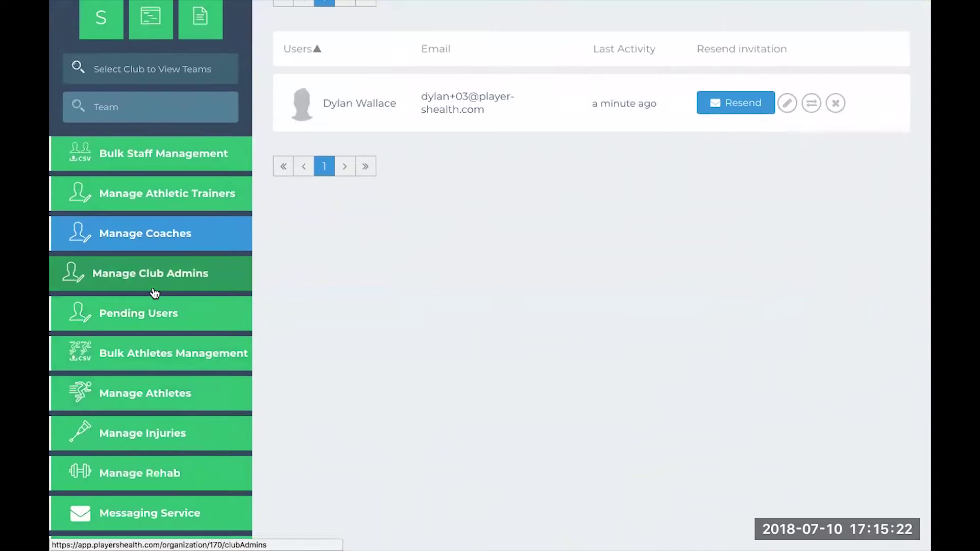
{"action": "scroll", "coordinate": [159, 414], "scroll_direction": "down", "scroll_amount": 1}
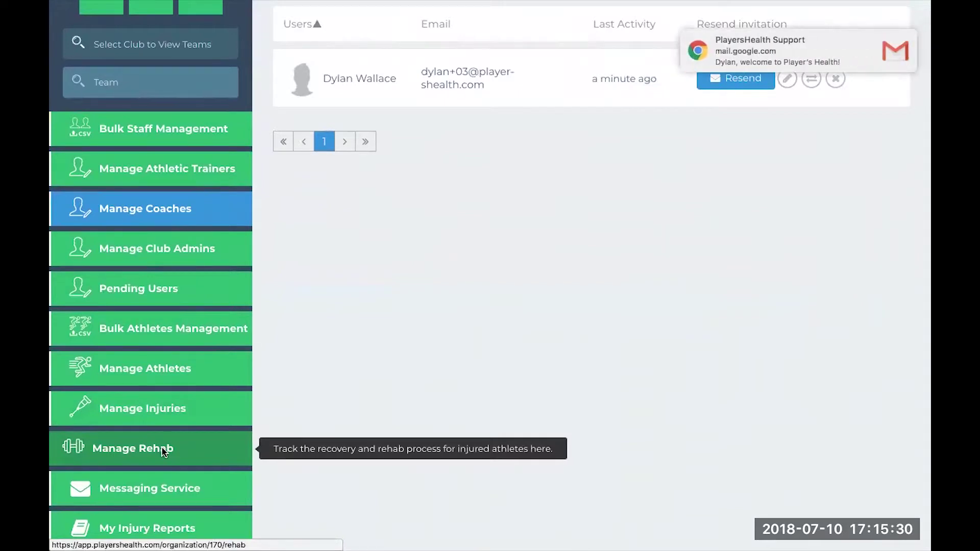
{"action": "left_click", "coordinate": [906, 41]}
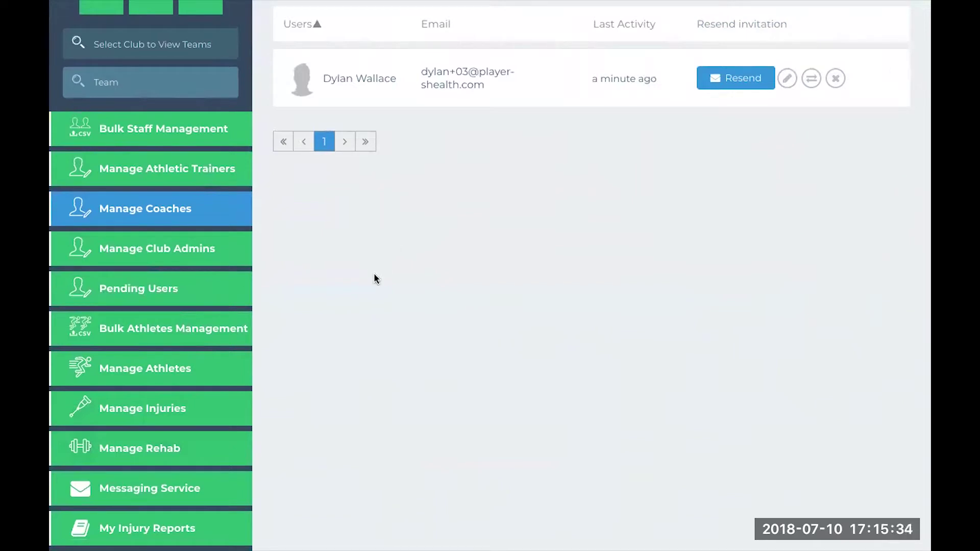
{"action": "left_click", "coordinate": [189, 130]}
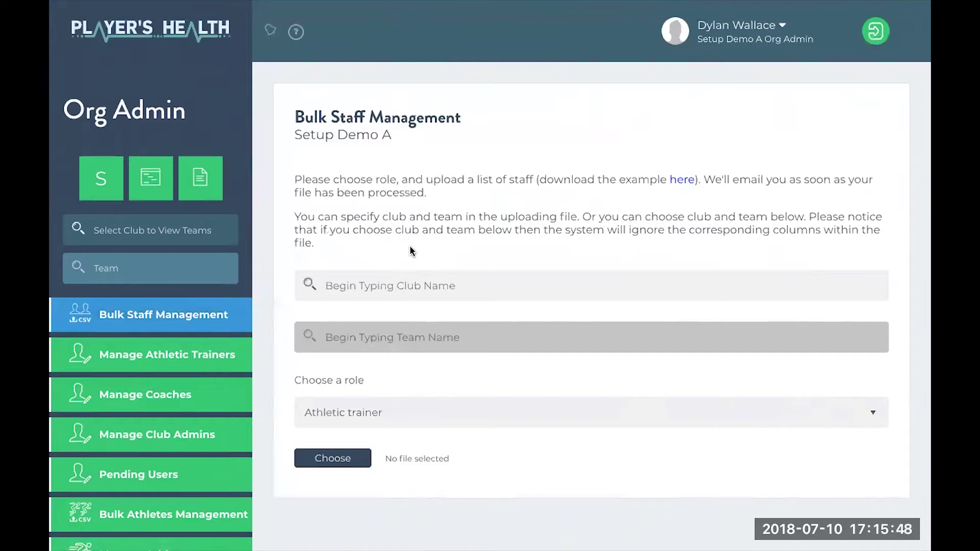
{"action": "scroll", "coordinate": [174, 409], "scroll_direction": "down", "scroll_amount": 2}
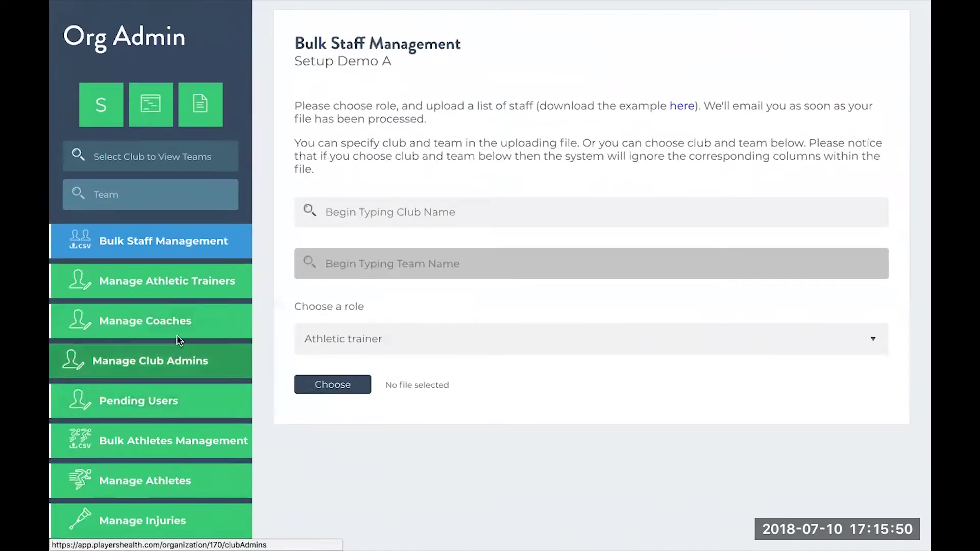
{"action": "scroll", "coordinate": [415, 151], "scroll_direction": "up", "scroll_amount": 2}
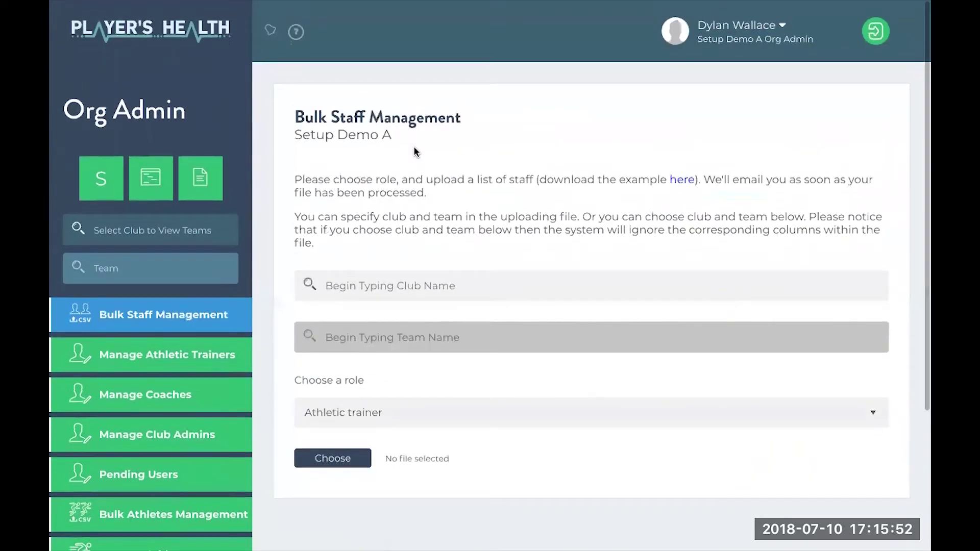
{"action": "left_click", "coordinate": [756, 38]}
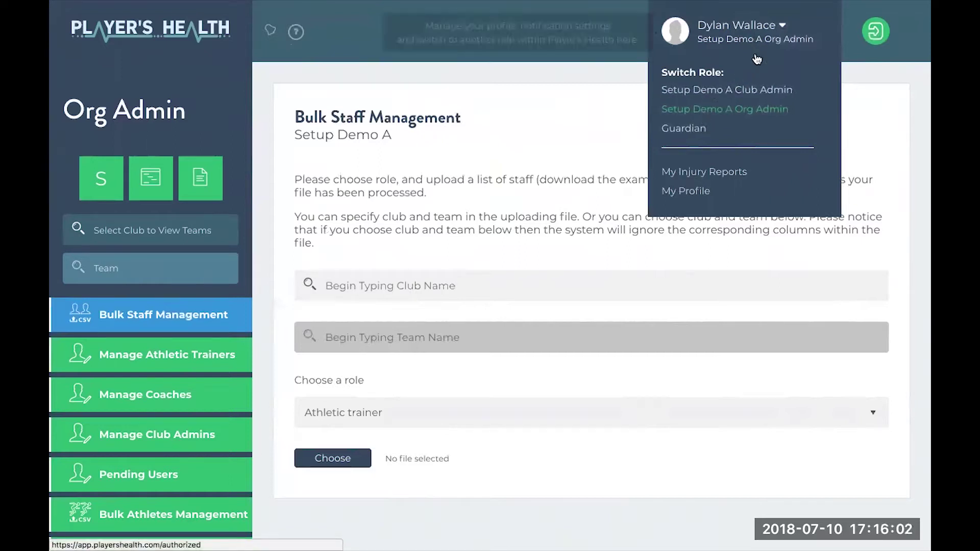
Close the role menu and reload the page to pick up the new roles
{"action": "left_click", "coordinate": [776, 40]}
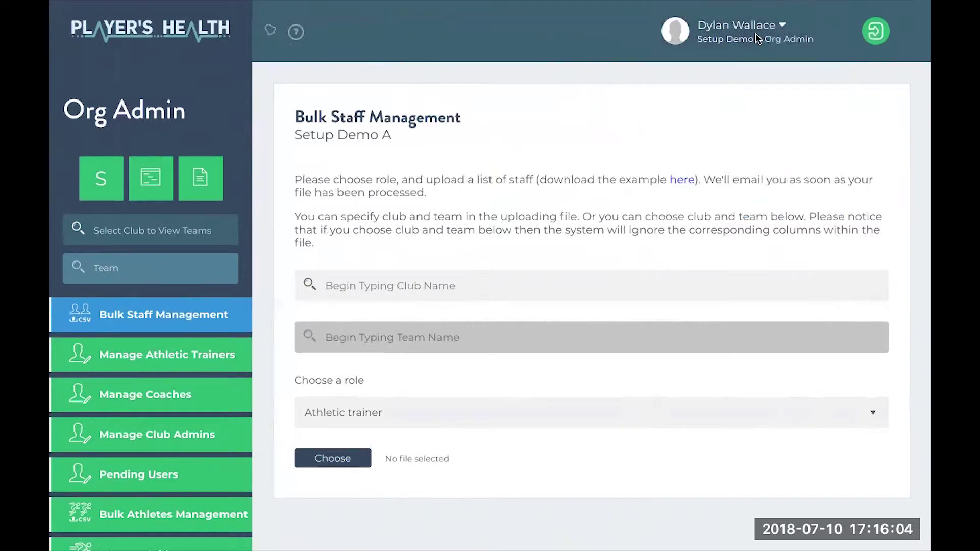
{"action": "mouse_move", "coordinate": [299, 8]}
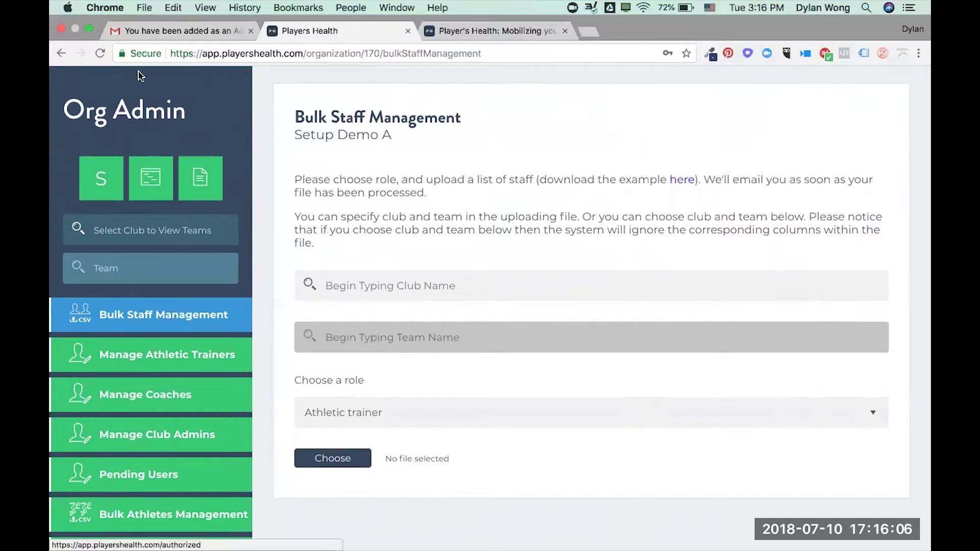
{"action": "left_click", "coordinate": [100, 53]}
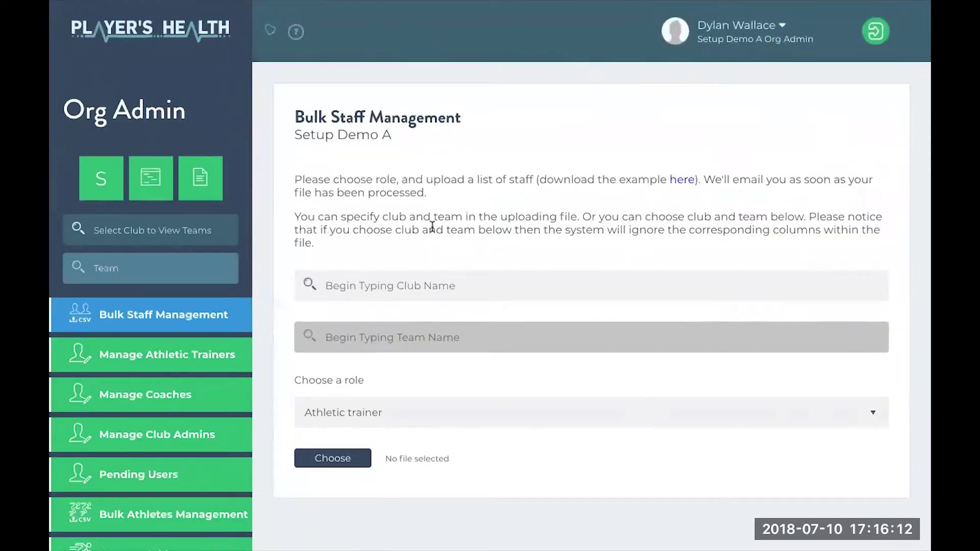
Switch roles to Coach, then Athletic Trainer, then Guardian
{"action": "left_click", "coordinate": [773, 37]}
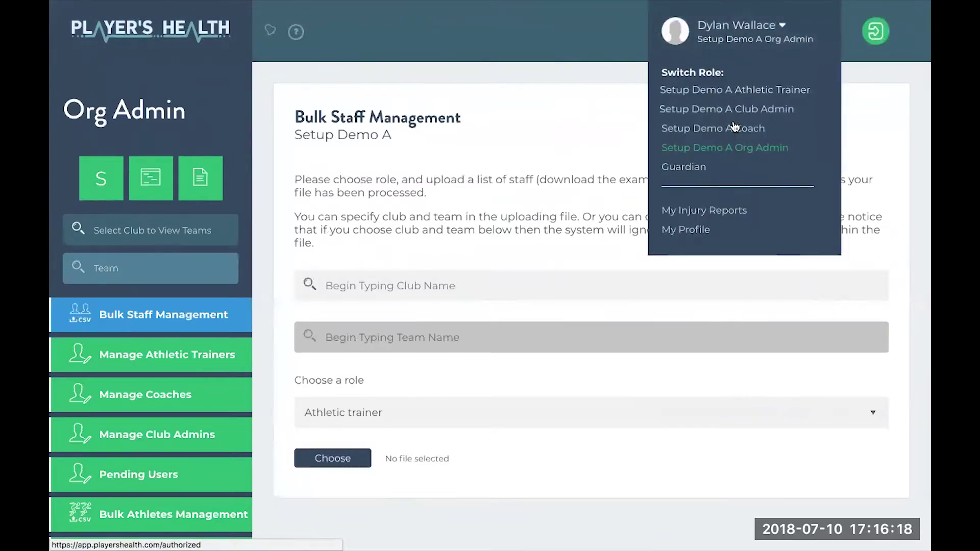
{"action": "left_click", "coordinate": [734, 127]}
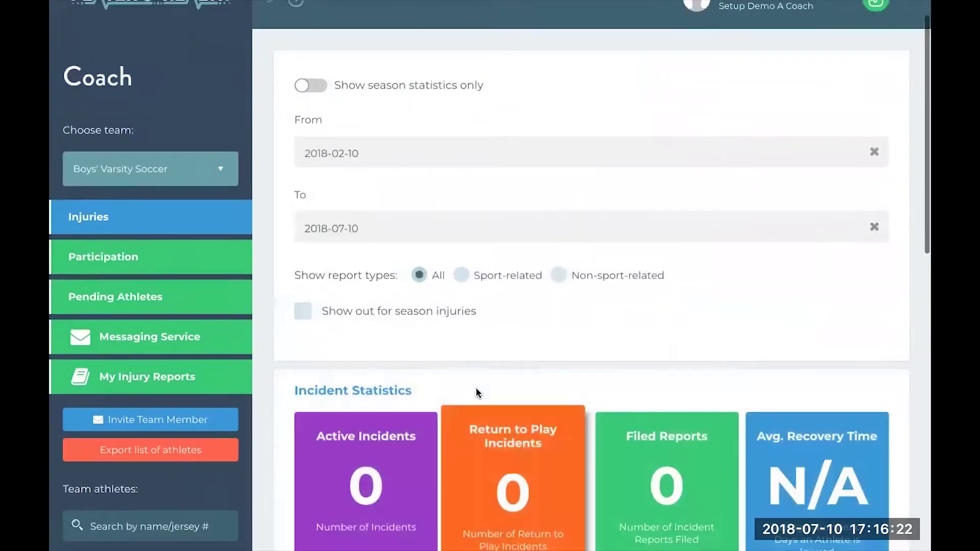
{"action": "left_click", "coordinate": [739, 28]}
{"action": "left_click", "coordinate": [743, 103]}
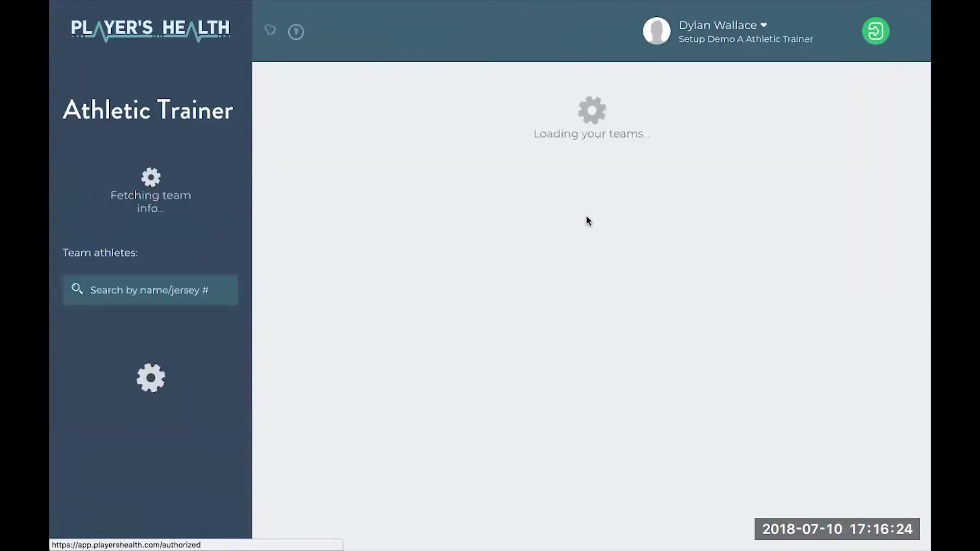
{"action": "scroll", "coordinate": [556, 325], "scroll_direction": "down", "scroll_amount": 3}
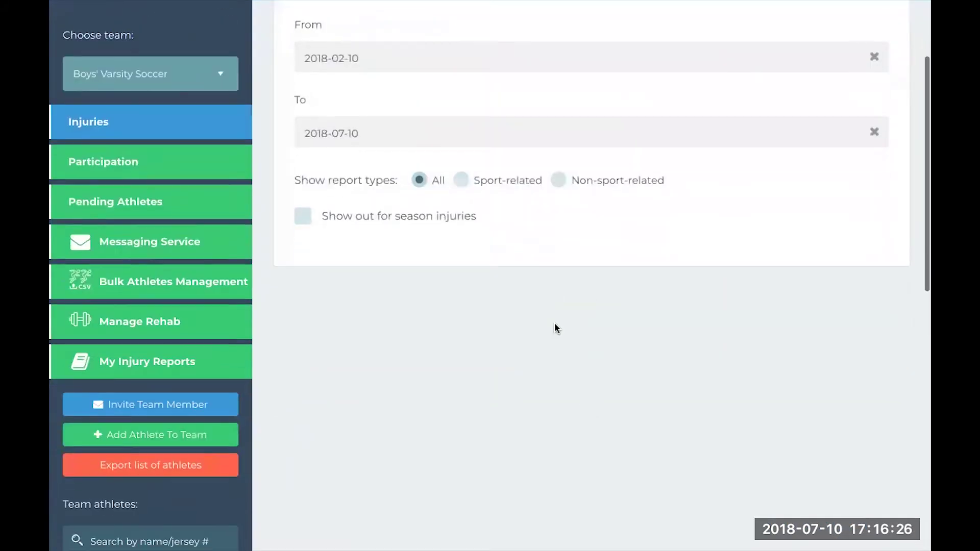
{"action": "scroll", "coordinate": [554, 328], "scroll_direction": "up", "scroll_amount": 3}
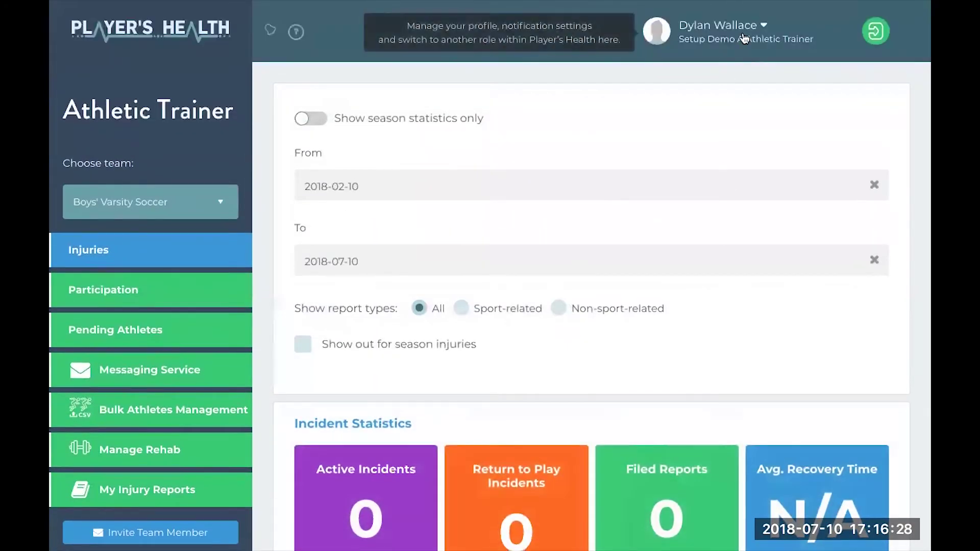
{"action": "left_click", "coordinate": [745, 38]}
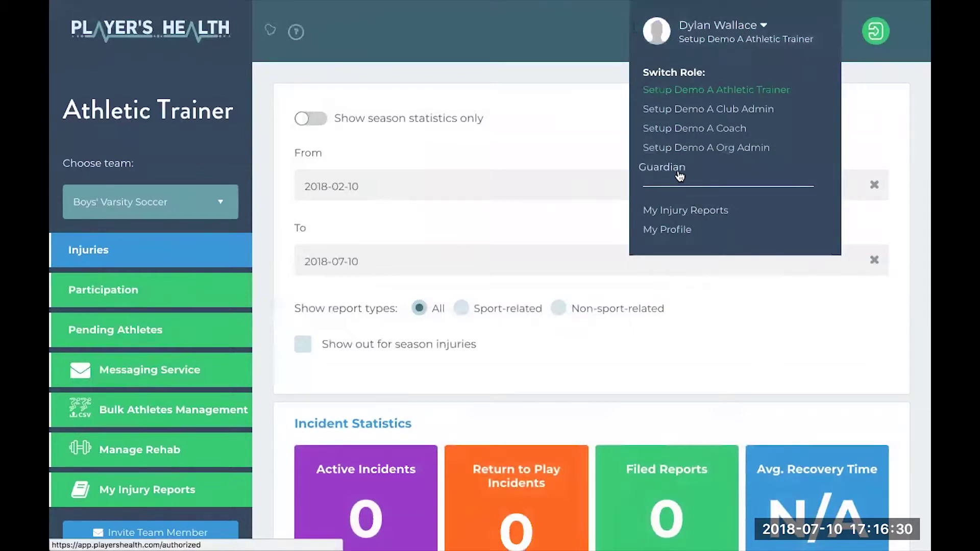
{"action": "left_click", "coordinate": [680, 173]}
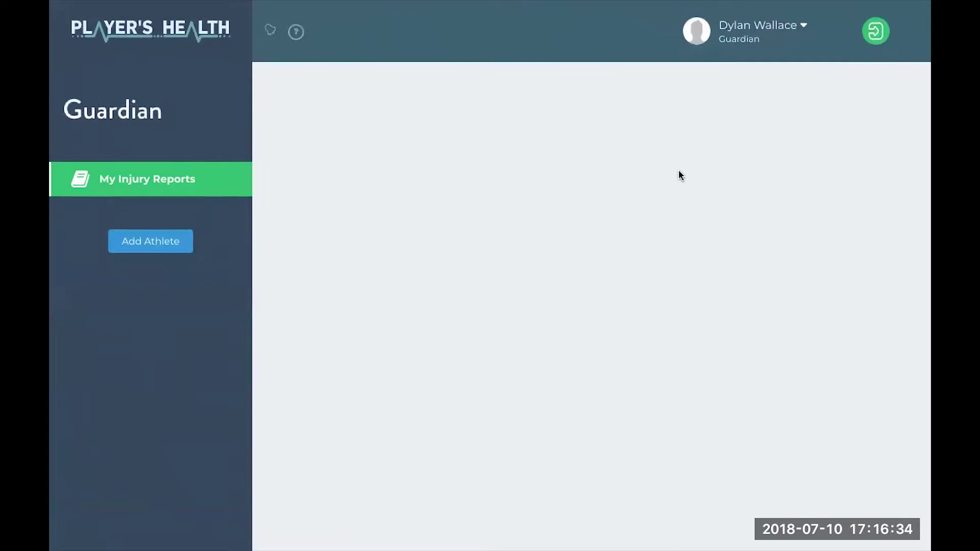
Start adding an athlete as guardian and enter the athlete's name
{"action": "left_click", "coordinate": [165, 240]}
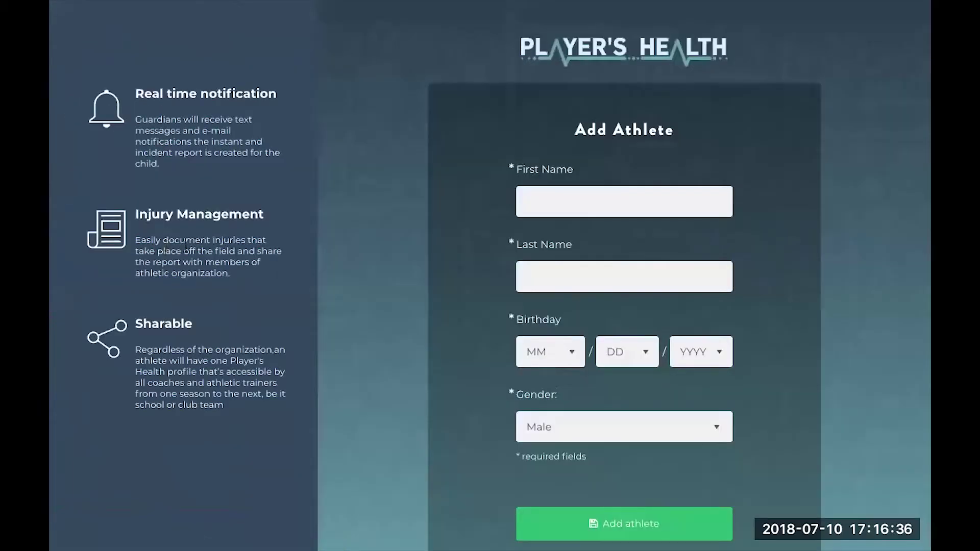
{"action": "left_click", "coordinate": [559, 206]}
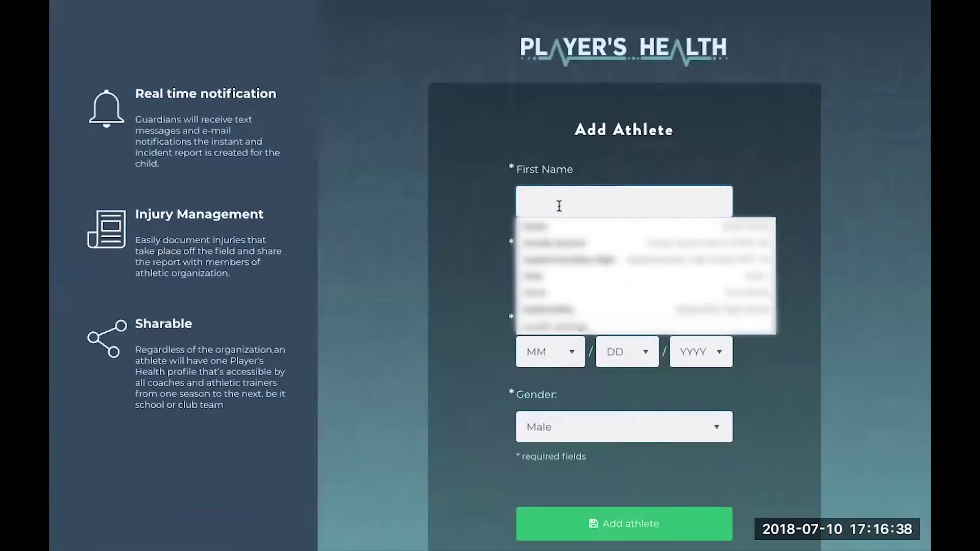
{"action": "type", "text": "Bo"}
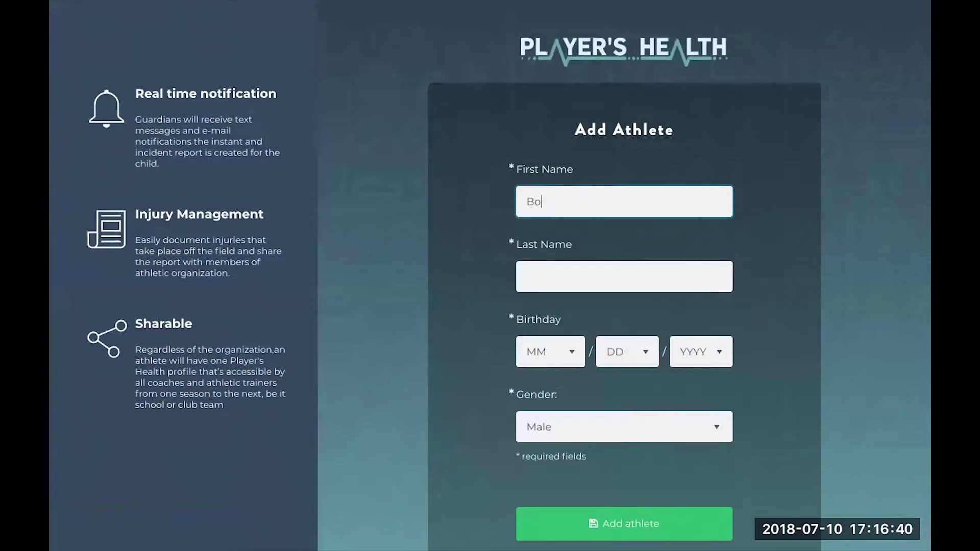
{"action": "type", "text": "Birchtree"}
{"action": "key", "text": "Tab"}
{"action": "key", "text": "space"}
{"action": "key", "text": "Down"}
{"action": "key", "text": "Down"}
{"action": "key", "text": "Return"}
{"action": "left_click", "coordinate": [623, 356]}
{"action": "left_click", "coordinate": [698, 364]}
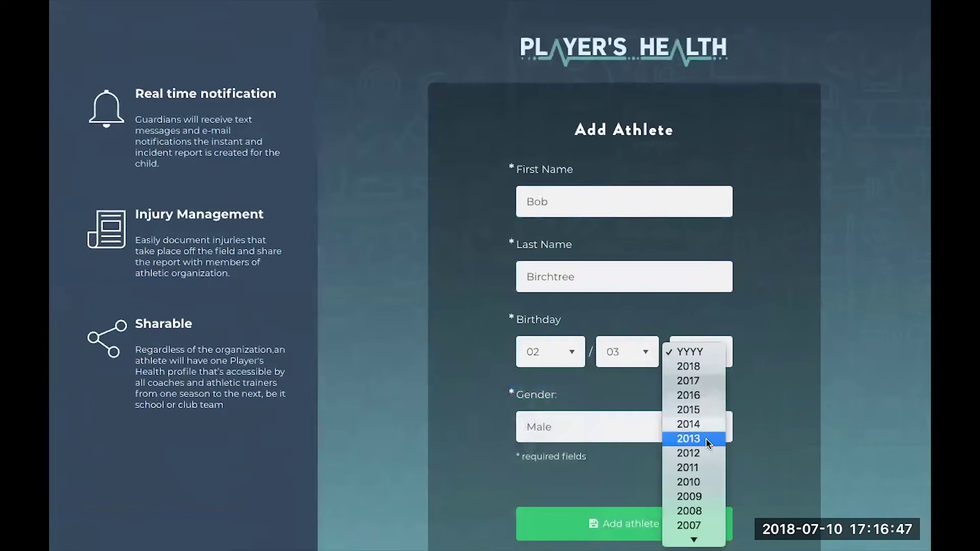
{"action": "left_click", "coordinate": [695, 481]}
{"action": "left_click", "coordinate": [613, 436]}
{"action": "left_click", "coordinate": [612, 429]}
{"action": "left_click", "coordinate": [623, 513]}
Search 'appletreevalley' and choose Appletreevalley High School 2017-18 as the athlete's club
{"action": "left_click", "coordinate": [329, 191]}
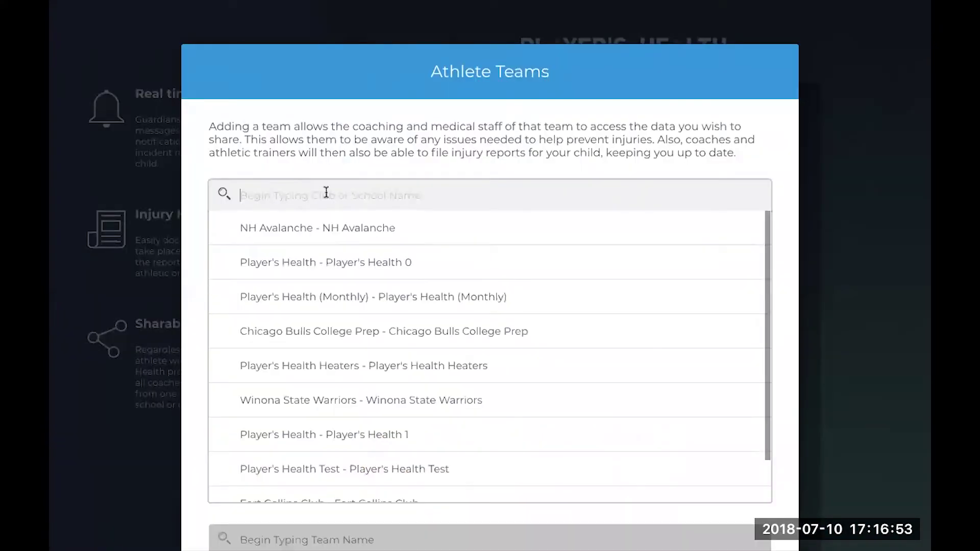
{"action": "type", "text": "appl"}
{"action": "type", "text": "val"}
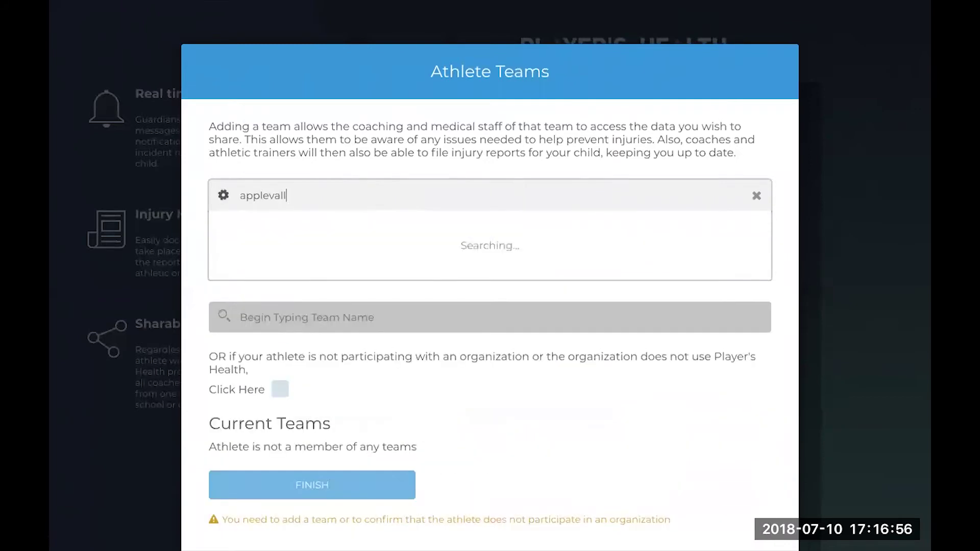
{"action": "type", "text": "l"}
{"action": "type", "text": "eyhigh"}
{"action": "key", "text": "BackSpace"}
{"action": "key", "text": "BackSpace"}
{"action": "key", "text": "BackSpace"}
{"action": "key", "text": "BackSpace"}
{"action": "key", "text": "BackSpace"}
{"action": "key", "text": "BackSpace"}
{"action": "key", "text": "BackSpace"}
{"action": "key", "text": "BackSpace"}
{"action": "key", "text": "BackSpace"}
{"action": "key", "text": "BackSpace"}
{"action": "type", "text": "treevalley"}
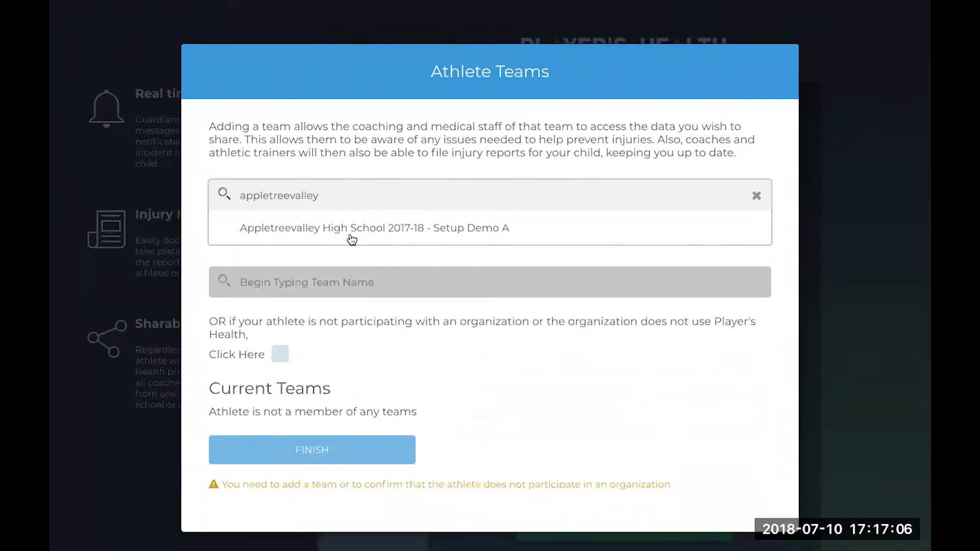
{"action": "left_click", "coordinate": [353, 238]}
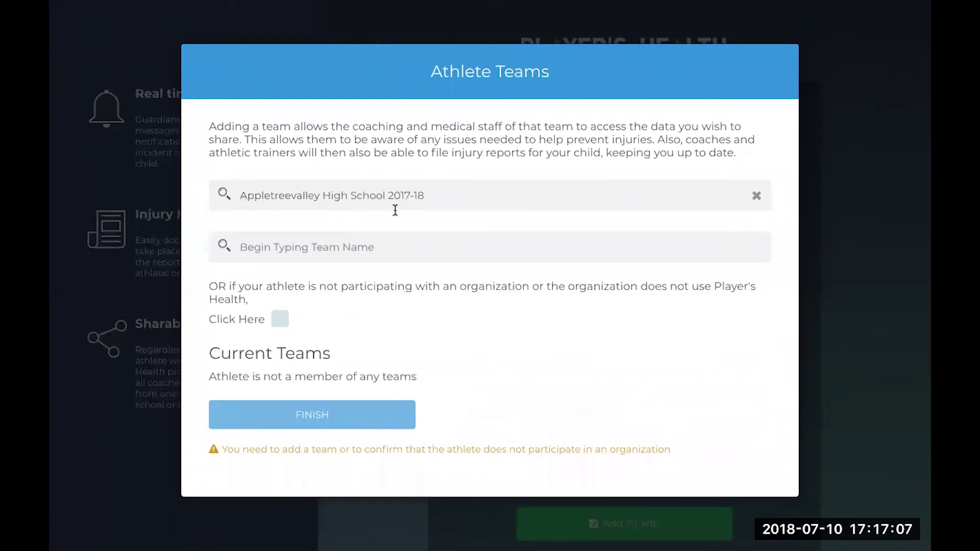
Choose Boys' Varsity Soccer, submit and confirm the team assignment, then finish
{"action": "left_click", "coordinate": [345, 253]}
{"action": "left_click", "coordinate": [335, 279]}
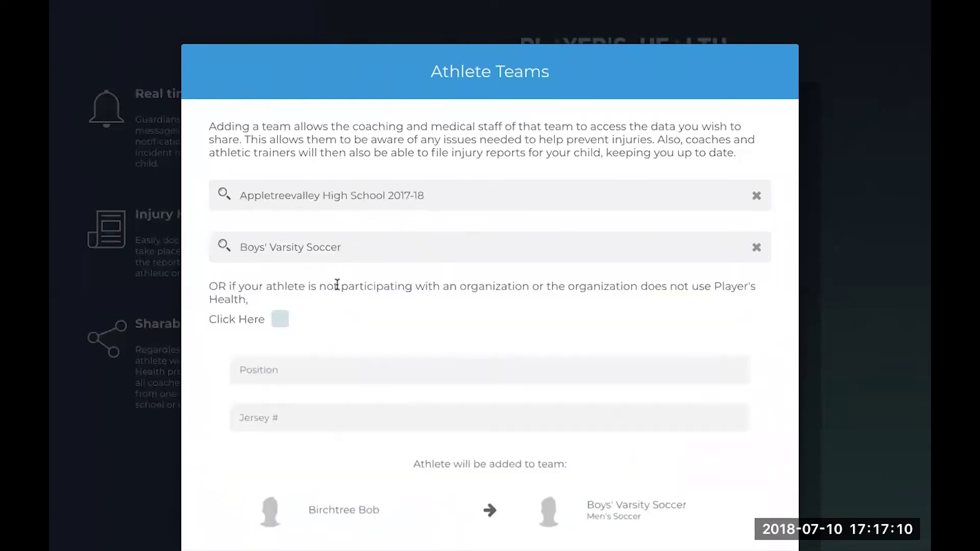
{"action": "scroll", "coordinate": [362, 372], "scroll_direction": "down", "scroll_amount": 3}
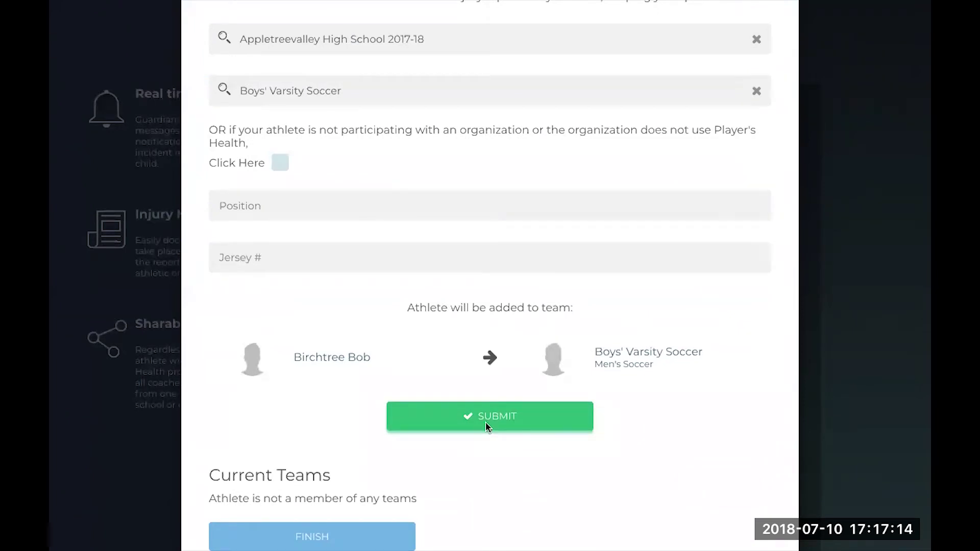
{"action": "left_click", "coordinate": [486, 427]}
{"action": "left_click", "coordinate": [447, 206]}
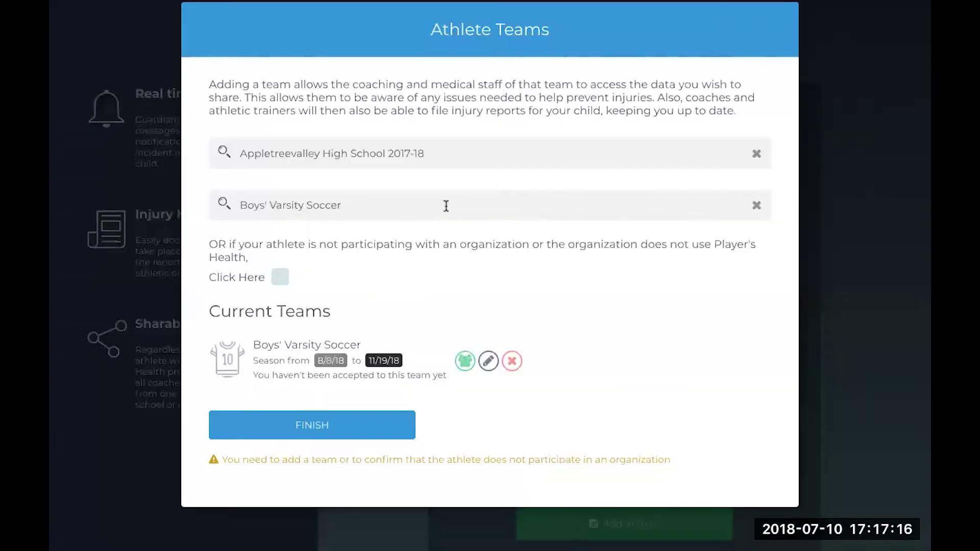
{"action": "left_click", "coordinate": [356, 421]}
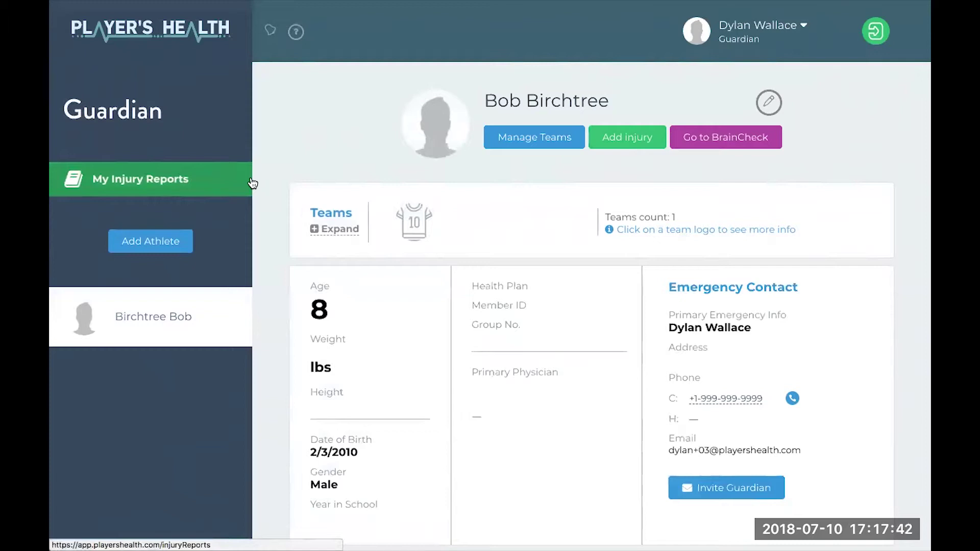
Scroll through the new athlete's profile, then open the account's Switch Role menu
{"action": "scroll", "coordinate": [298, 312], "scroll_direction": "down", "scroll_amount": 3}
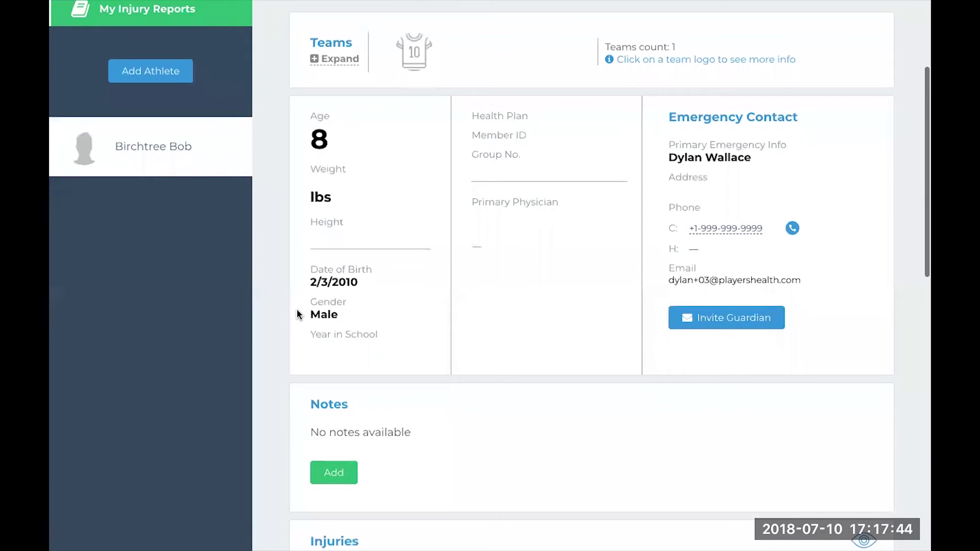
{"action": "scroll", "coordinate": [401, 254], "scroll_direction": "up", "scroll_amount": 3}
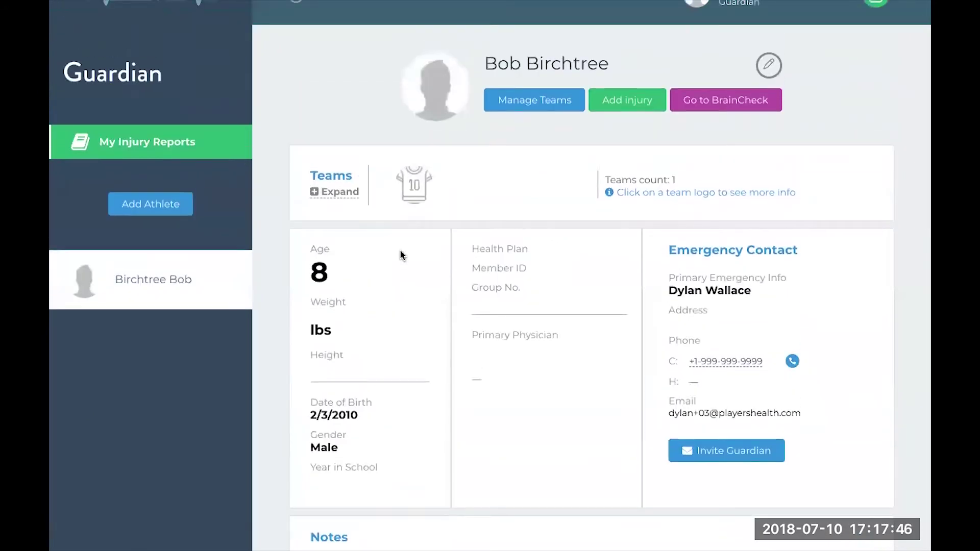
{"action": "scroll", "coordinate": [436, 286], "scroll_direction": "down", "scroll_amount": 5}
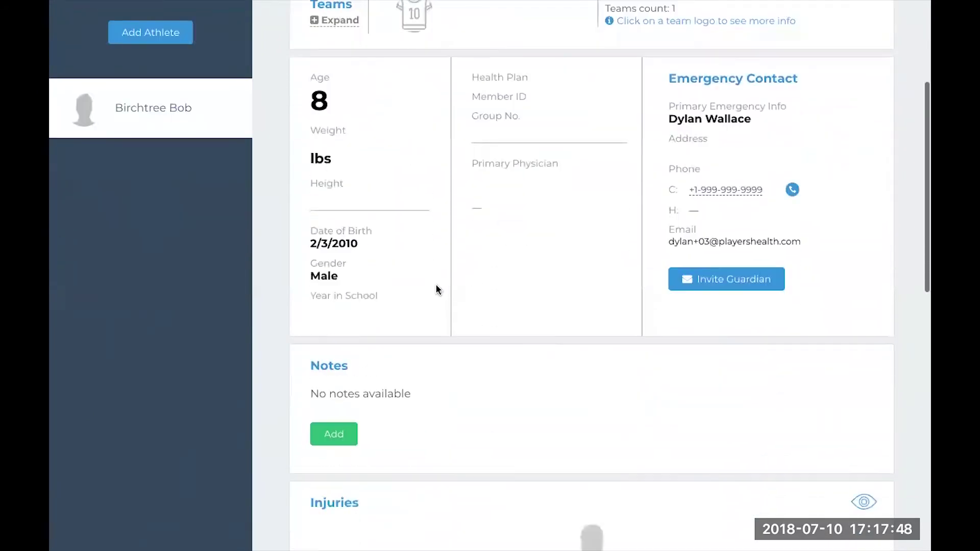
{"action": "scroll", "coordinate": [437, 290], "scroll_direction": "down", "scroll_amount": 10}
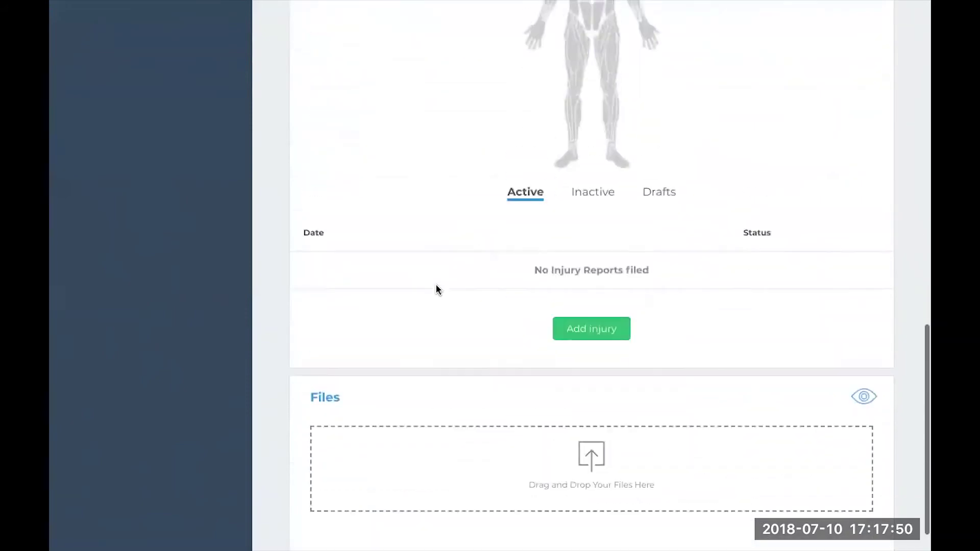
{"action": "scroll", "coordinate": [436, 290], "scroll_direction": "up", "scroll_amount": 15}
{"action": "scroll", "coordinate": [436, 289], "scroll_direction": "up", "scroll_amount": 2}
{"action": "left_click", "coordinate": [758, 25]}
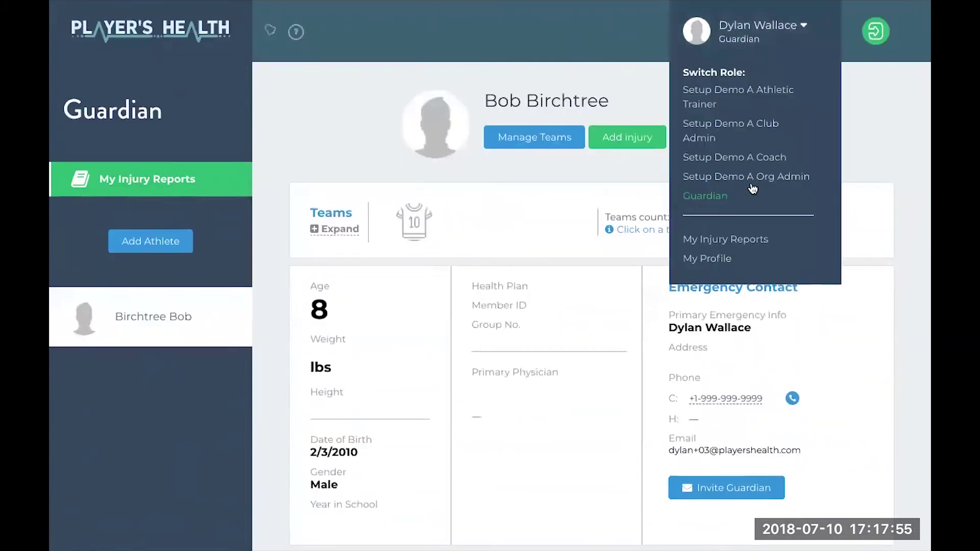
As Setup Demo A Coach, accept the new athlete from Team athletes onto Boys' Varsity Soccer
{"action": "left_click", "coordinate": [724, 157]}
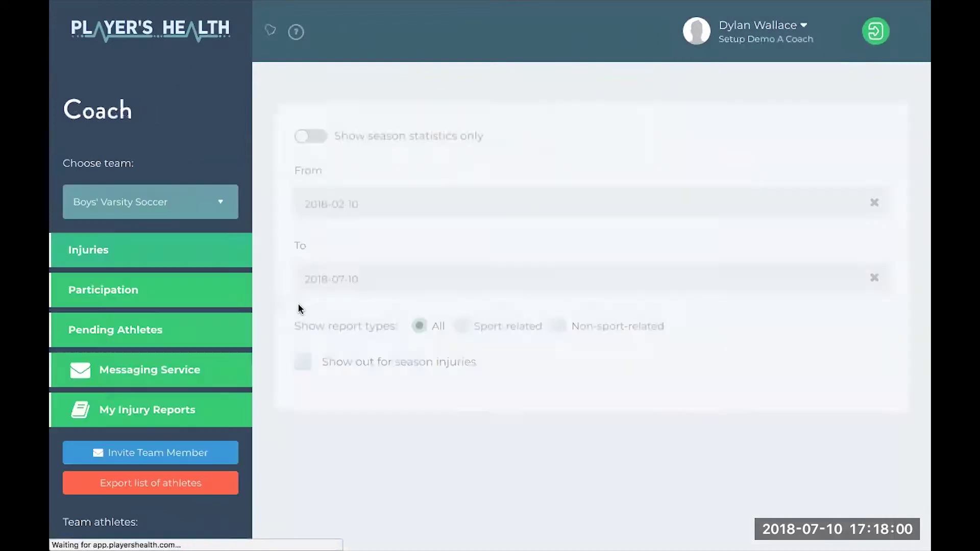
{"action": "scroll", "coordinate": [296, 465], "scroll_direction": "down", "scroll_amount": 5}
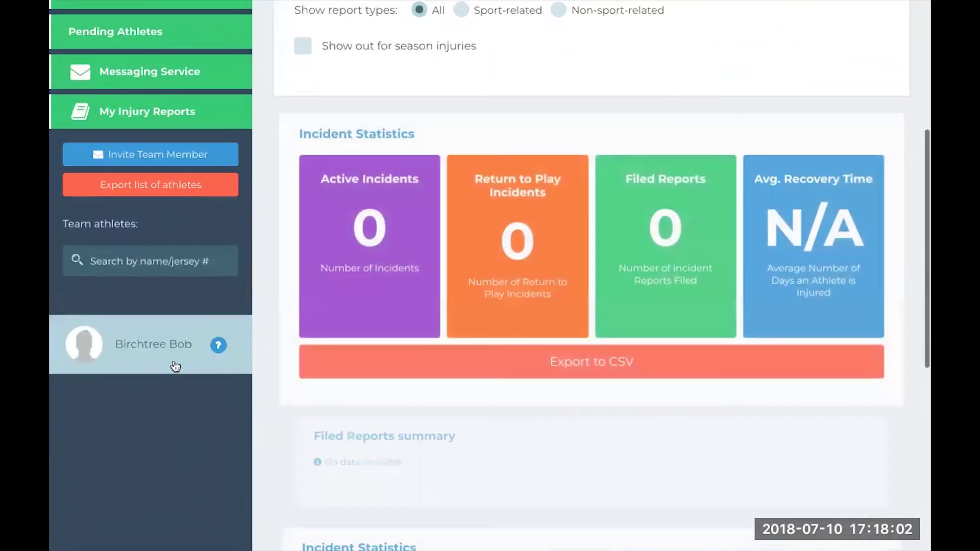
{"action": "left_click", "coordinate": [175, 366]}
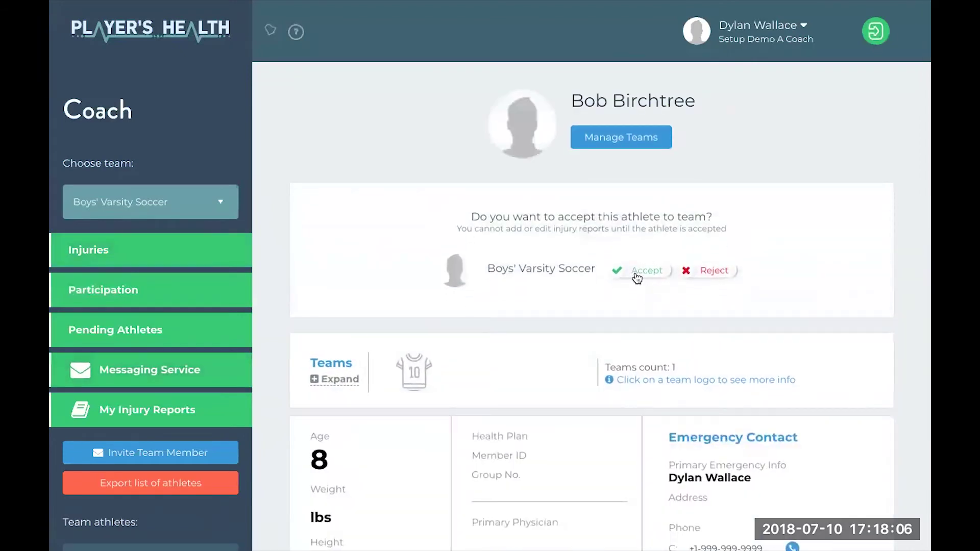
{"action": "left_click", "coordinate": [638, 272]}
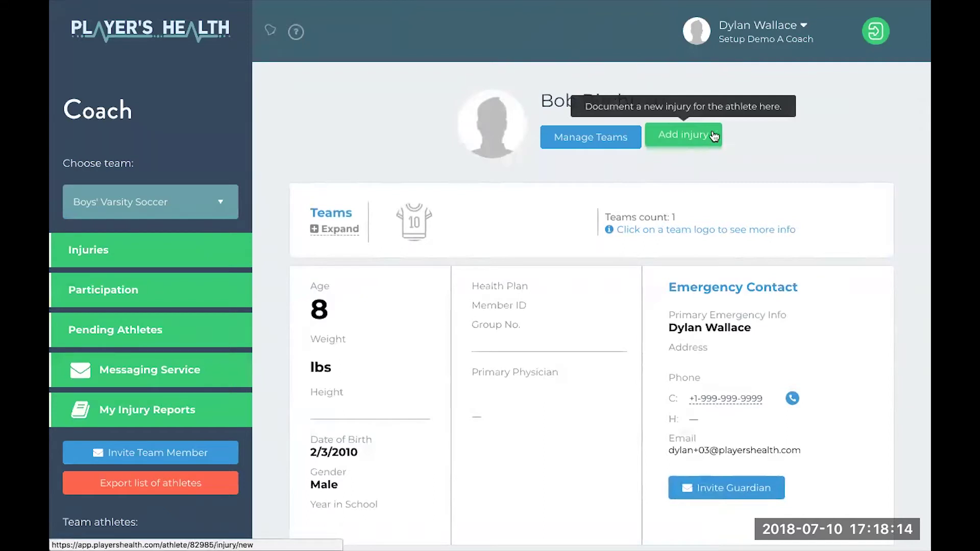
{"action": "left_click", "coordinate": [804, 26]}
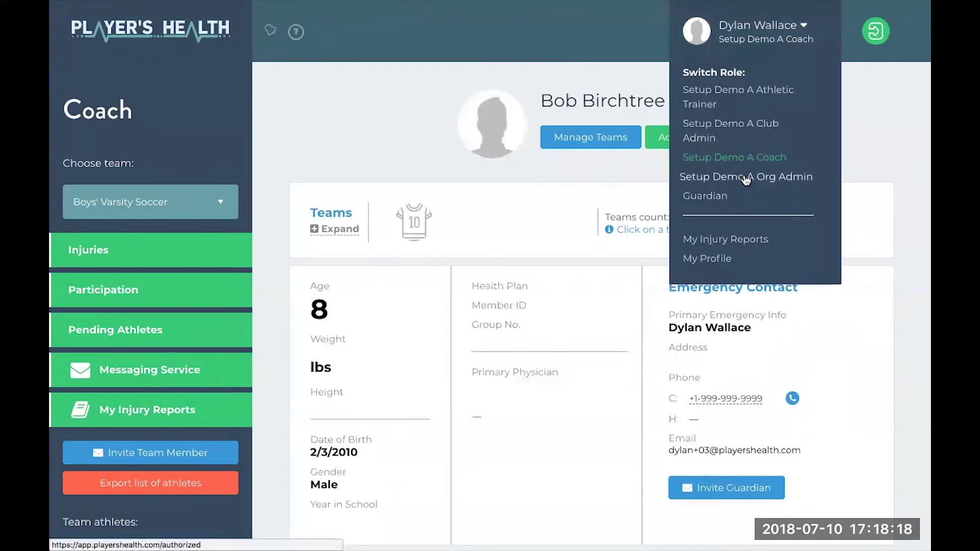
As Org Admin, download the youth athlete template bulk-athlete (12).csv and open it
{"action": "left_click", "coordinate": [746, 177]}
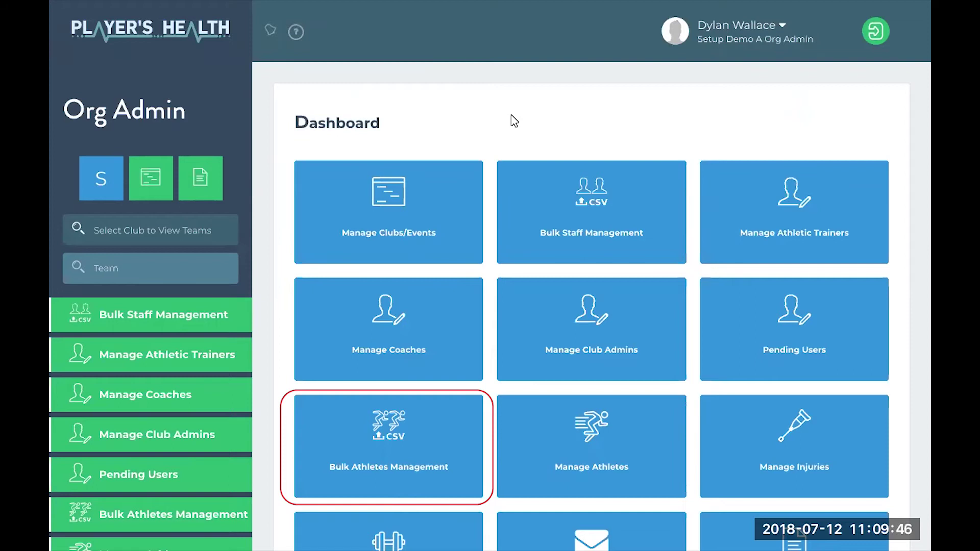
{"action": "left_click", "coordinate": [428, 453]}
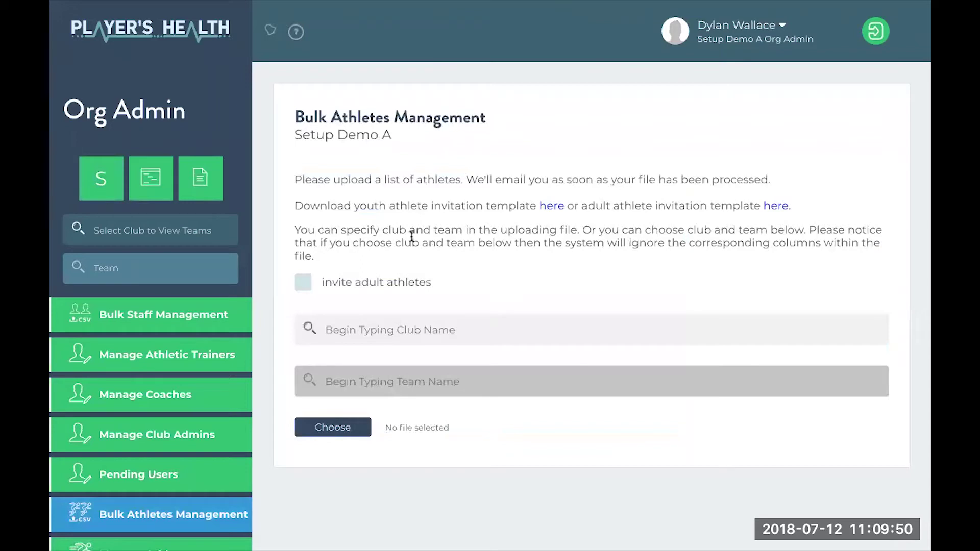
{"action": "left_click_drag", "start_coordinate": [293, 204], "coordinate": [534, 205]}
{"action": "left_click", "coordinate": [531, 204]}
{"action": "left_click_drag", "start_coordinate": [583, 206], "coordinate": [753, 211]}
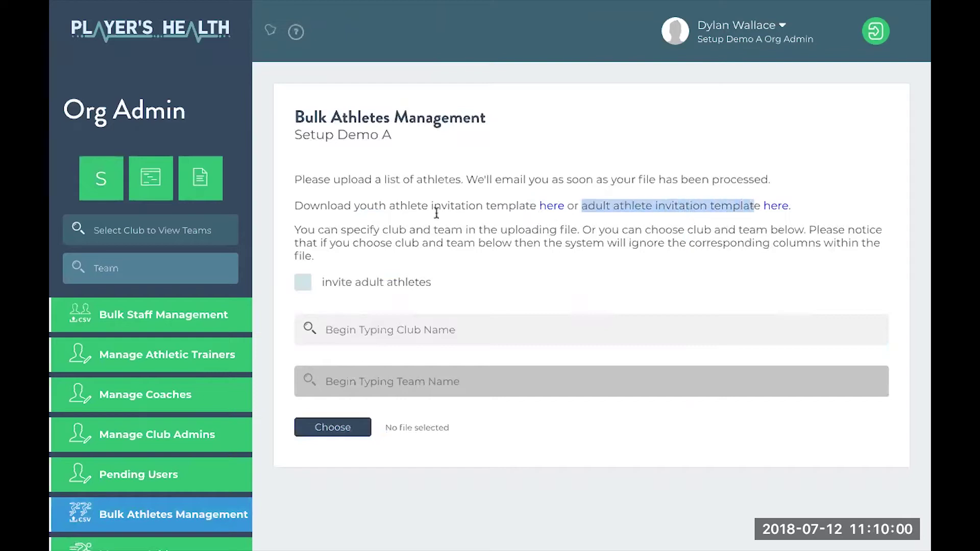
{"action": "left_click_drag", "start_coordinate": [344, 206], "coordinate": [494, 209]}
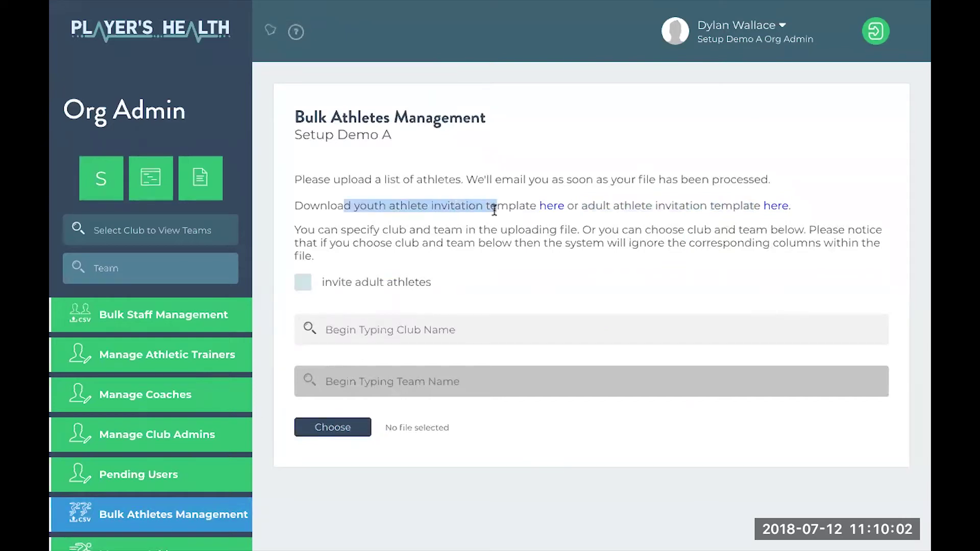
{"action": "left_click", "coordinate": [556, 208]}
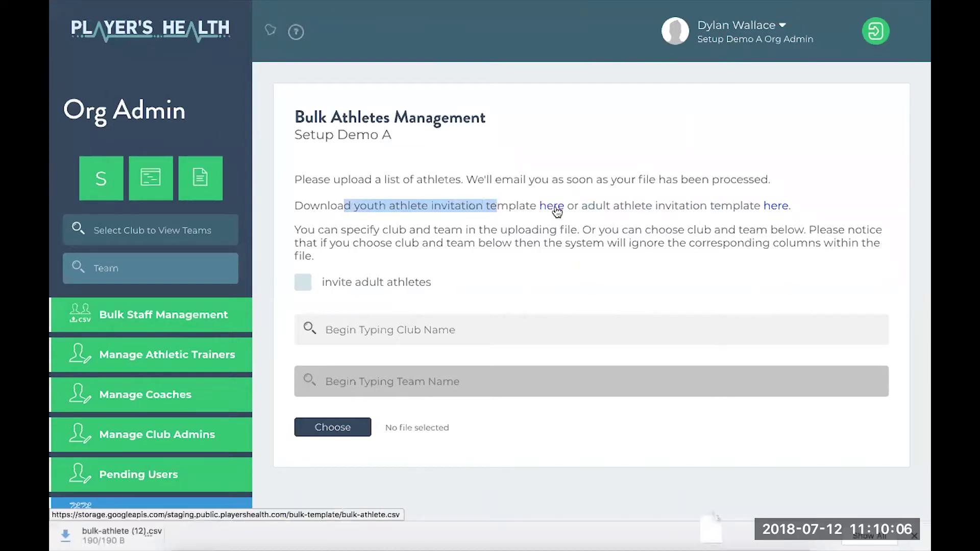
{"action": "left_click", "coordinate": [134, 537]}
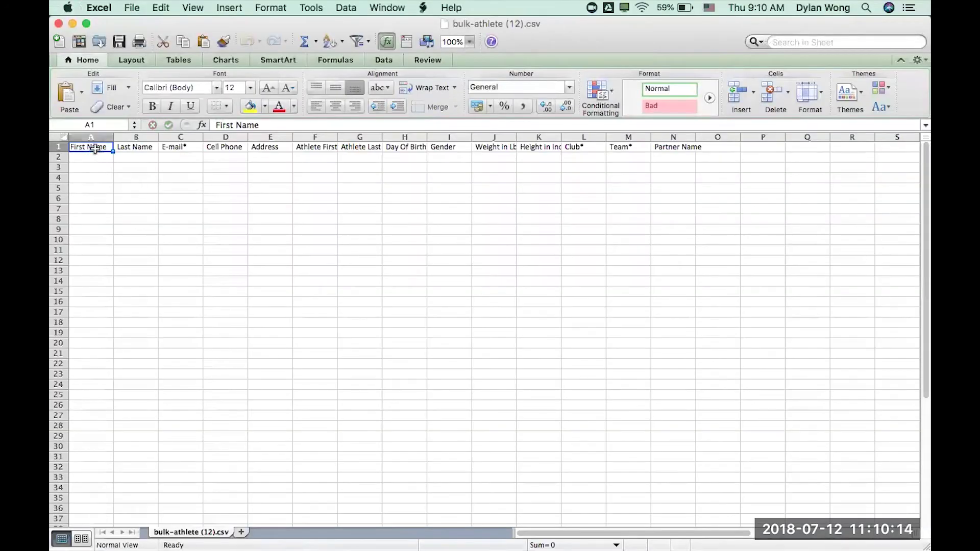
Widen columns F and G to fit their headers and select the first data row
{"action": "left_click_drag", "start_coordinate": [93, 149], "coordinate": [184, 149]}
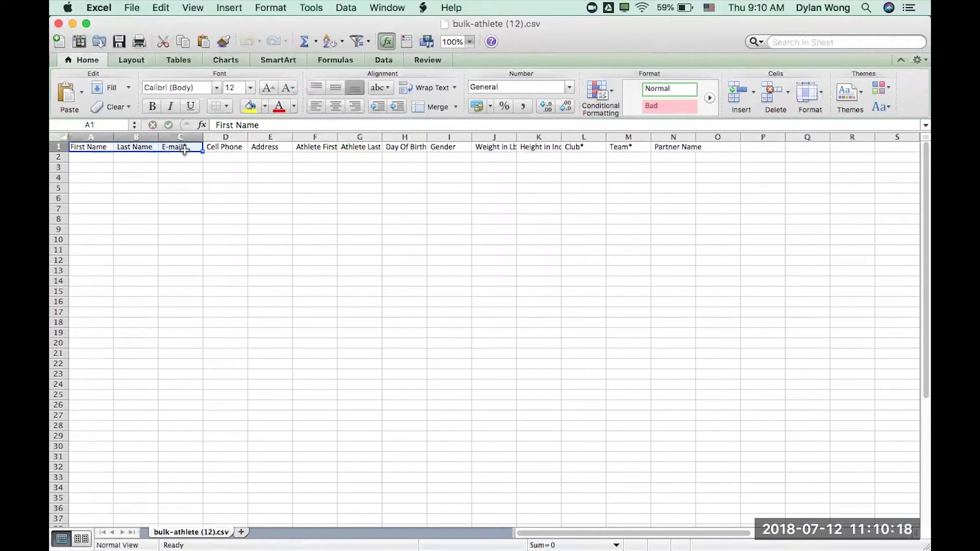
{"action": "left_click", "coordinate": [329, 147]}
{"action": "double_click", "coordinate": [337, 138]}
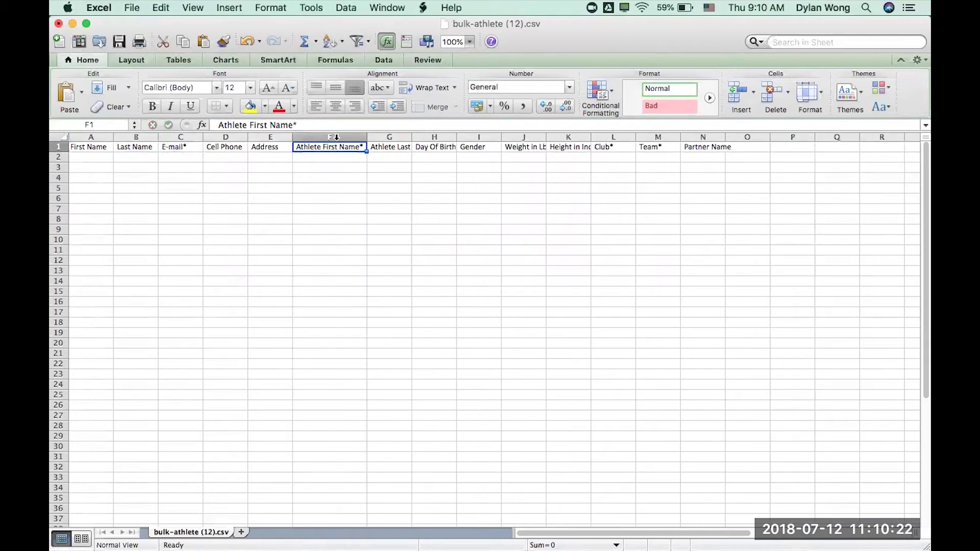
{"action": "double_click", "coordinate": [408, 138]}
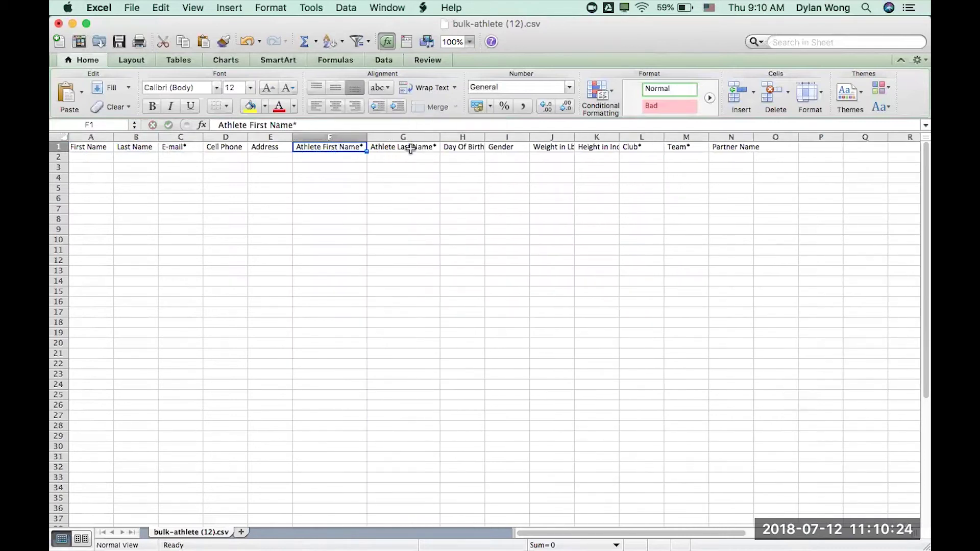
{"action": "left_click", "coordinate": [411, 148]}
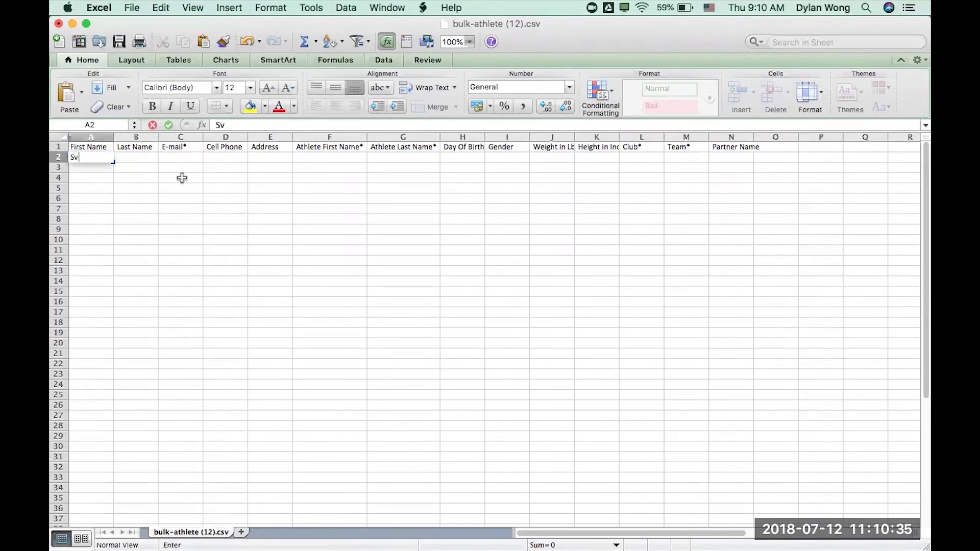
Enter the guardian's first name, last name and e-mail address in A2:C2
{"action": "type", "text": "en"}
{"action": "key", "text": "Tab"}
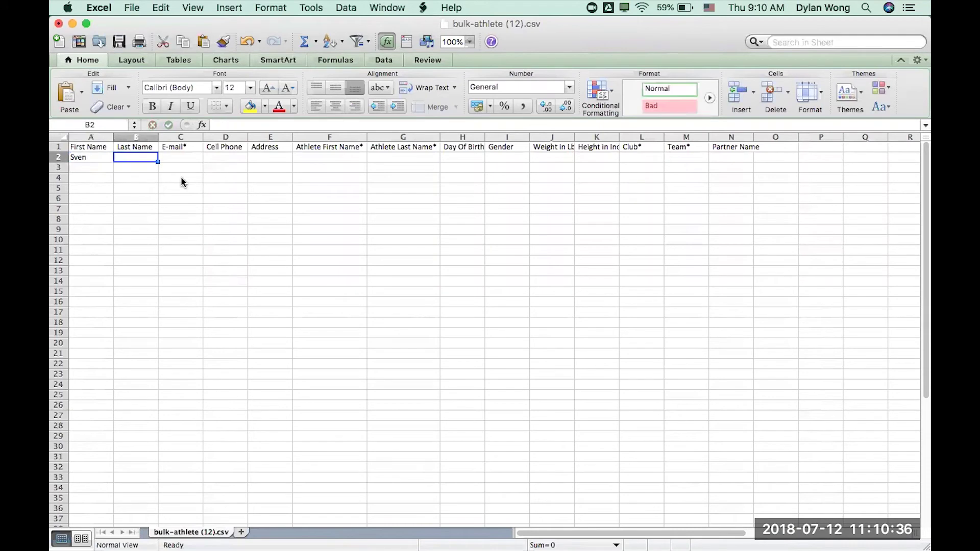
{"action": "type", "text": "Svendelson"}
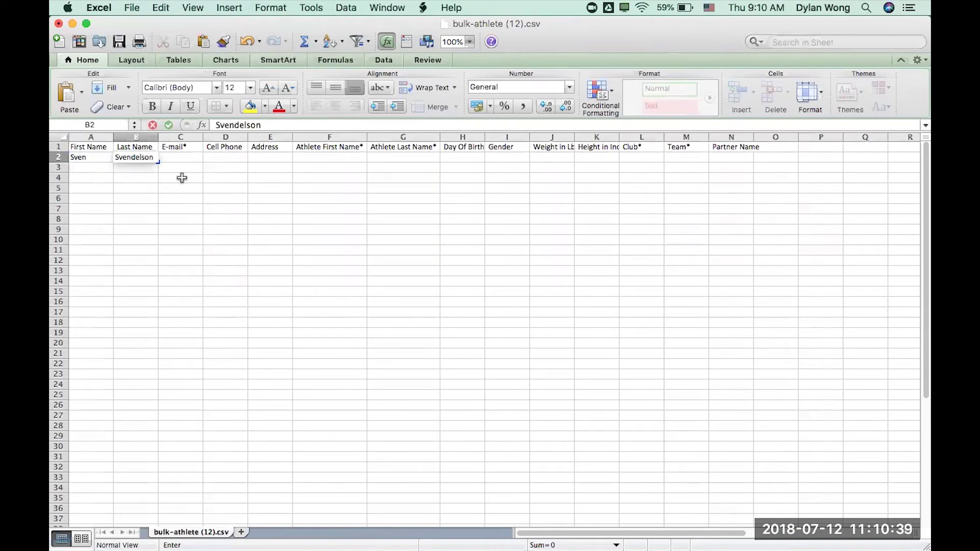
{"action": "key", "text": "Tab"}
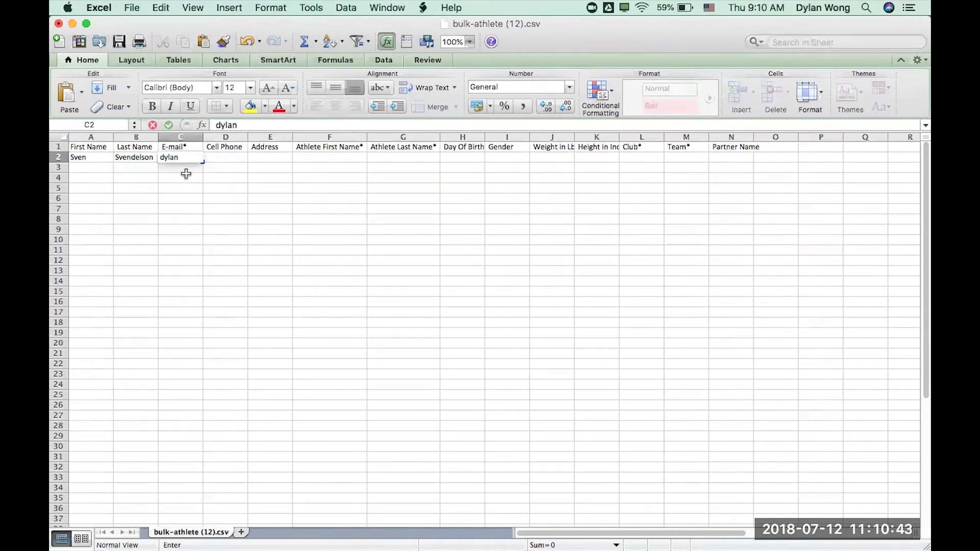
{"action": "key", "text": "Tab"}
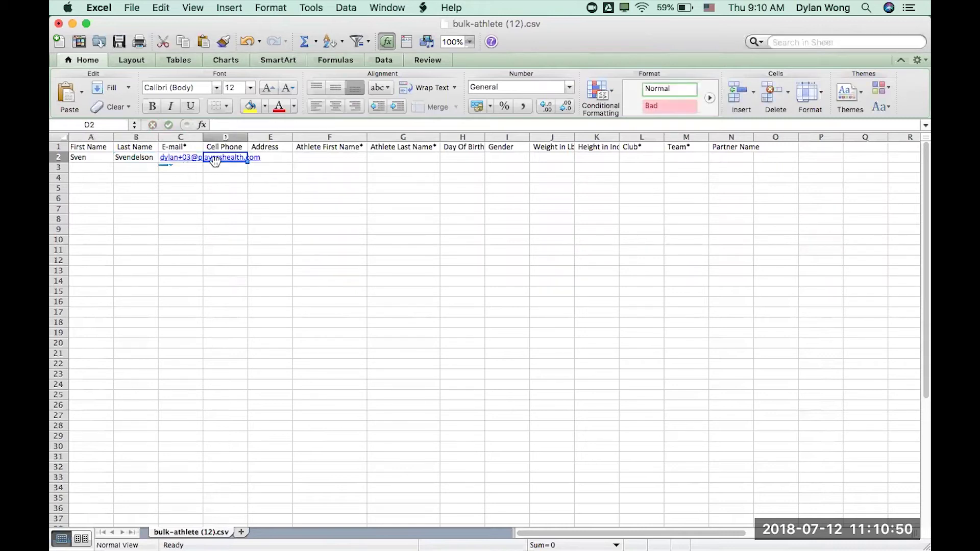
Enter the athlete's first and last name in the Athlete First Name and Last Name columns
{"action": "key", "text": "Tab"}
{"action": "key", "text": "Tab"}
{"action": "type", "text": "S"}
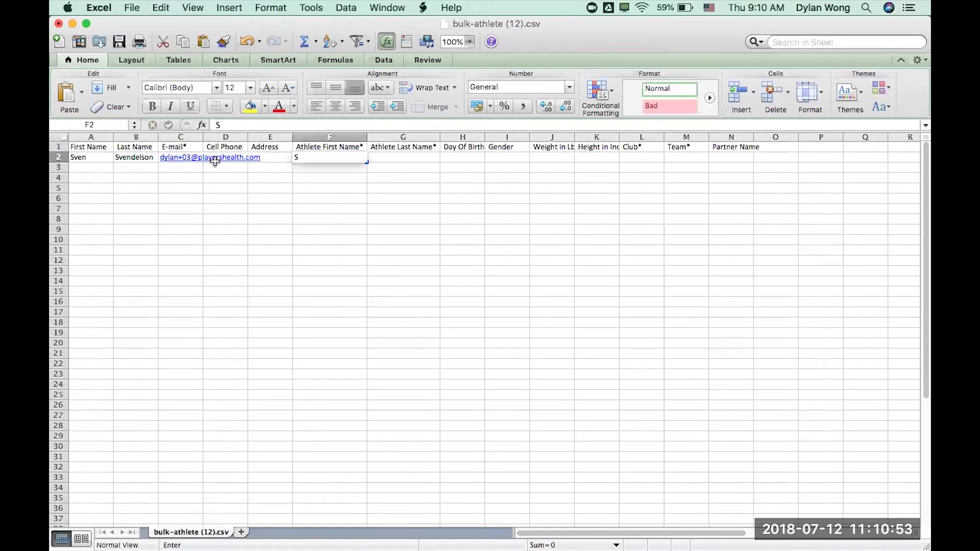
{"action": "key", "text": "Tab"}
{"action": "type", "text": "Samp"}
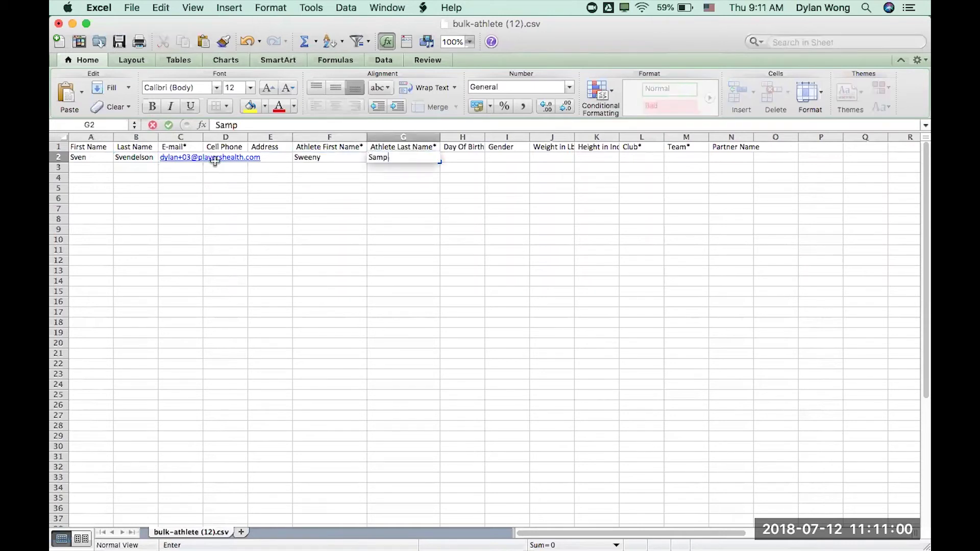
{"action": "type", "text": "on"}
{"action": "key", "text": "Tab"}
{"action": "key", "text": "Tab"}
{"action": "key", "text": "Tab"}
{"action": "key", "text": "Tab"}
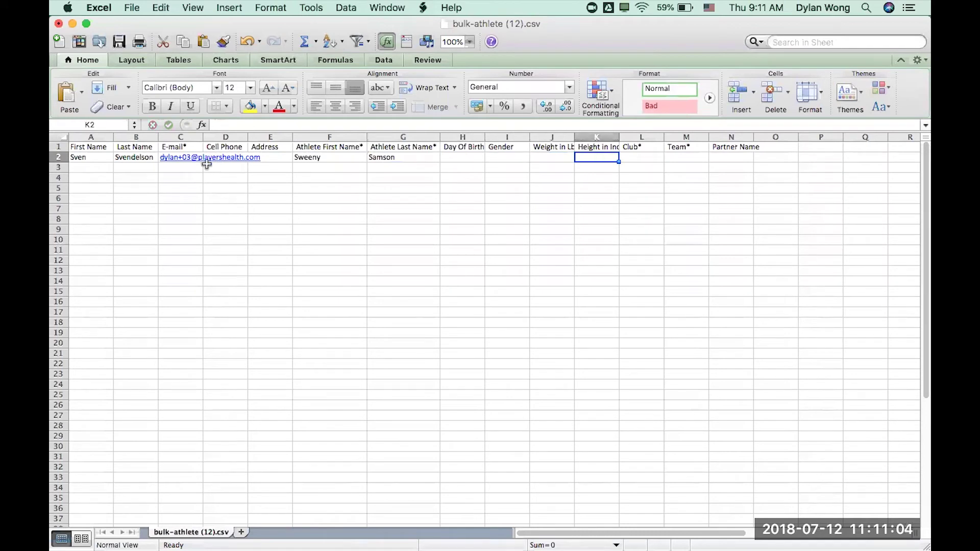
{"action": "left_click", "coordinate": [256, 184]}
{"action": "left_click", "coordinate": [208, 170]}
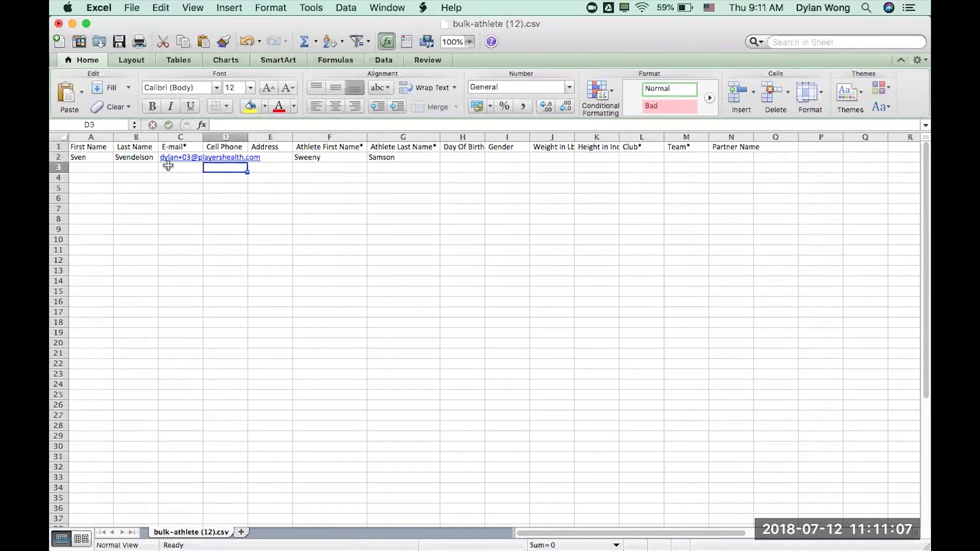
Save the roster as a CSV file on the Desktop, keeping the CSV format
{"action": "left_click", "coordinate": [132, 8]}
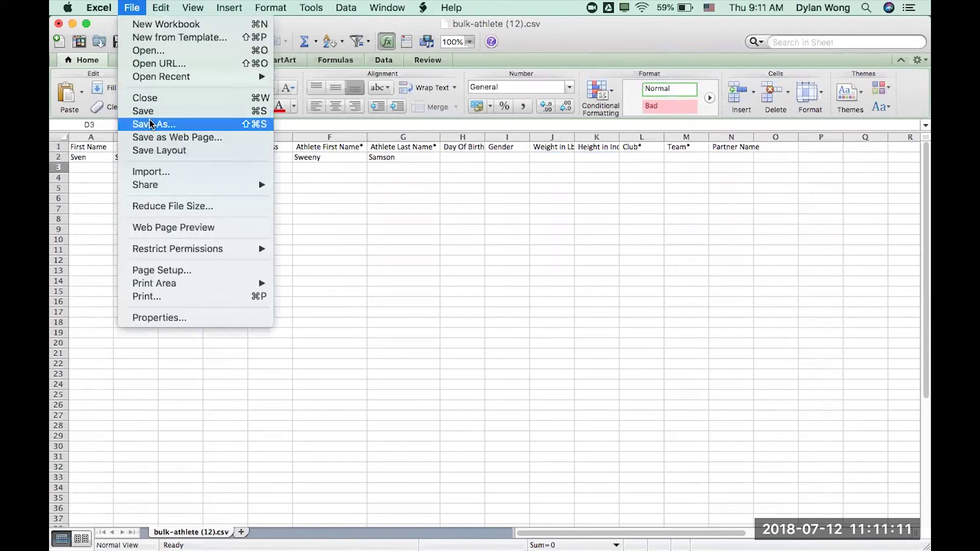
{"action": "left_click", "coordinate": [151, 125]}
{"action": "left_click", "coordinate": [568, 112]}
{"action": "left_click", "coordinate": [516, 209]}
{"action": "left_click", "coordinate": [662, 264]}
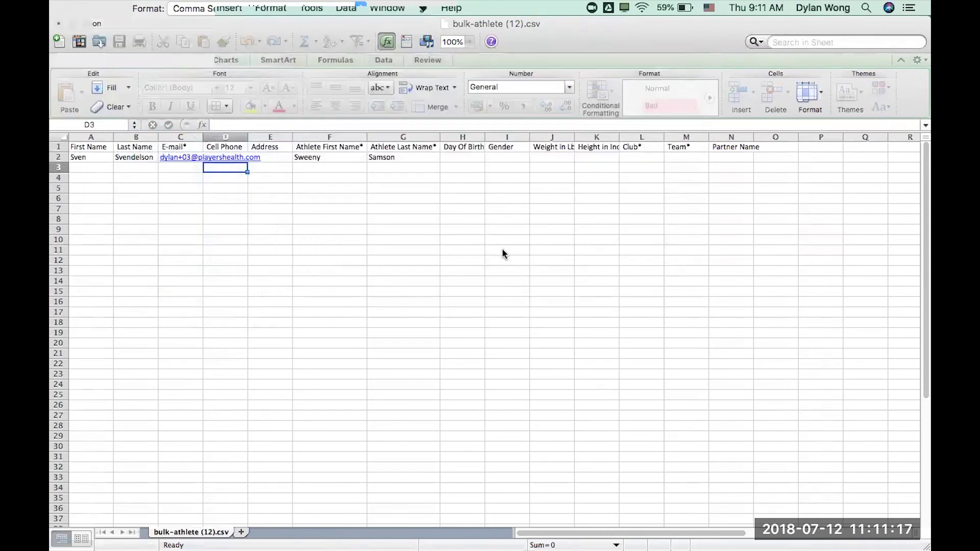
{"action": "left_click", "coordinate": [601, 328]}
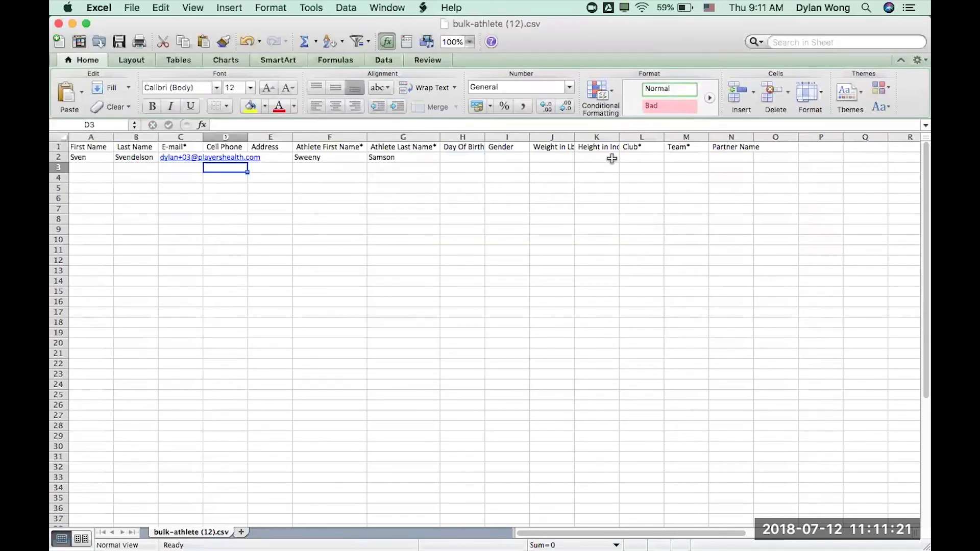
Highlight the Club, Team and Partner Name columns and the empty rows for more athletes
{"action": "left_click_drag", "start_coordinate": [642, 147], "coordinate": [774, 148]}
{"action": "left_click", "coordinate": [489, 196]}
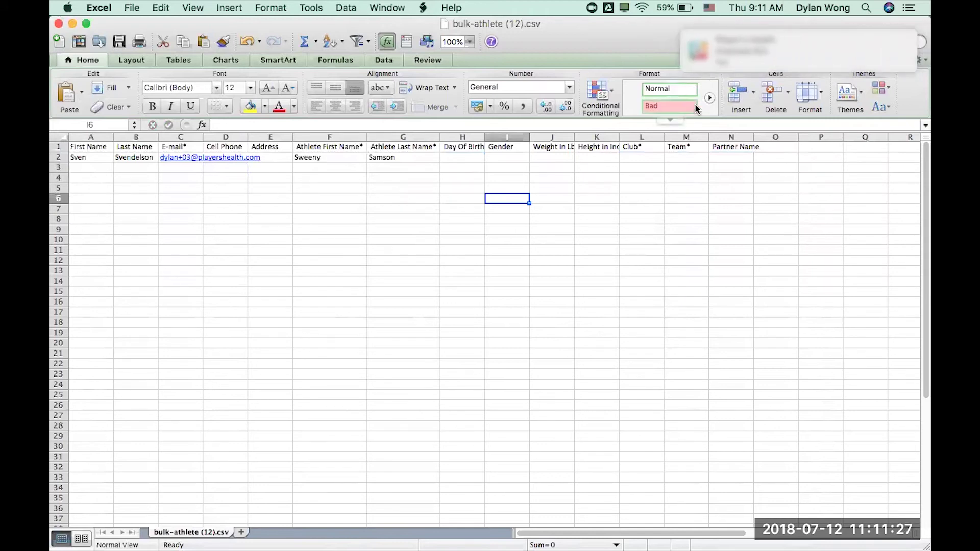
{"action": "left_click_drag", "start_coordinate": [87, 169], "coordinate": [259, 221]}
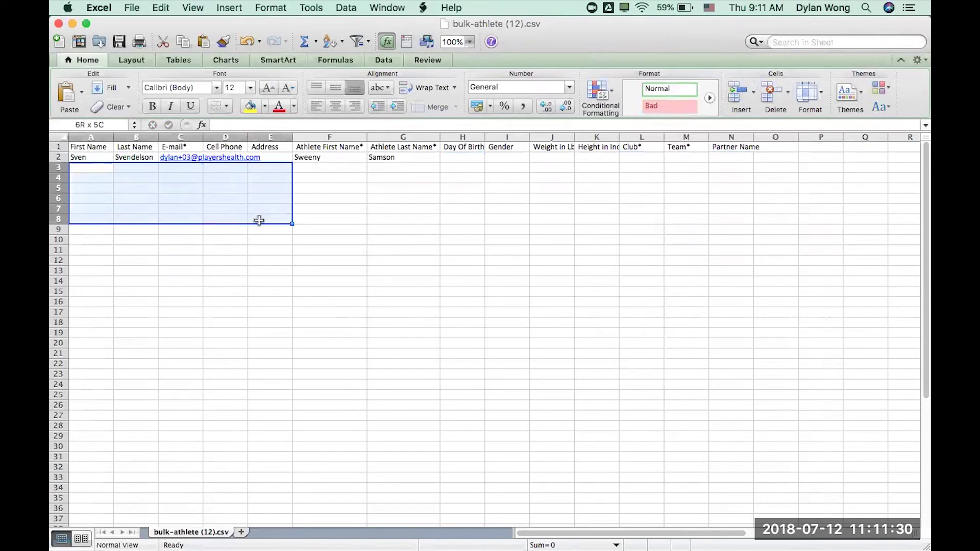
{"action": "left_click", "coordinate": [104, 169]}
{"action": "left_click_drag", "start_coordinate": [103, 169], "coordinate": [265, 322]}
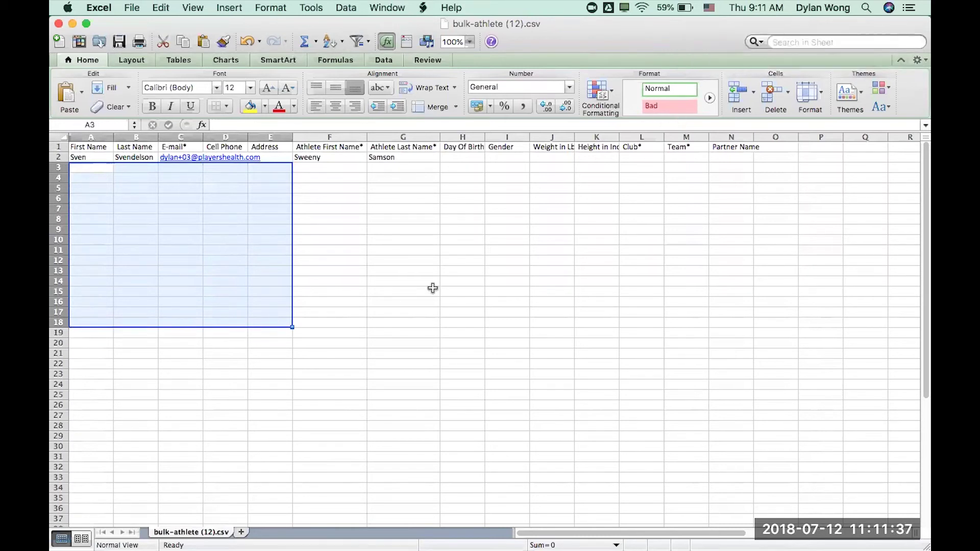
{"action": "left_click", "coordinate": [330, 353]}
Mark the empty rows below the data again, then move to the Player's Health desktop
{"action": "key", "text": "ctrl+Right"}
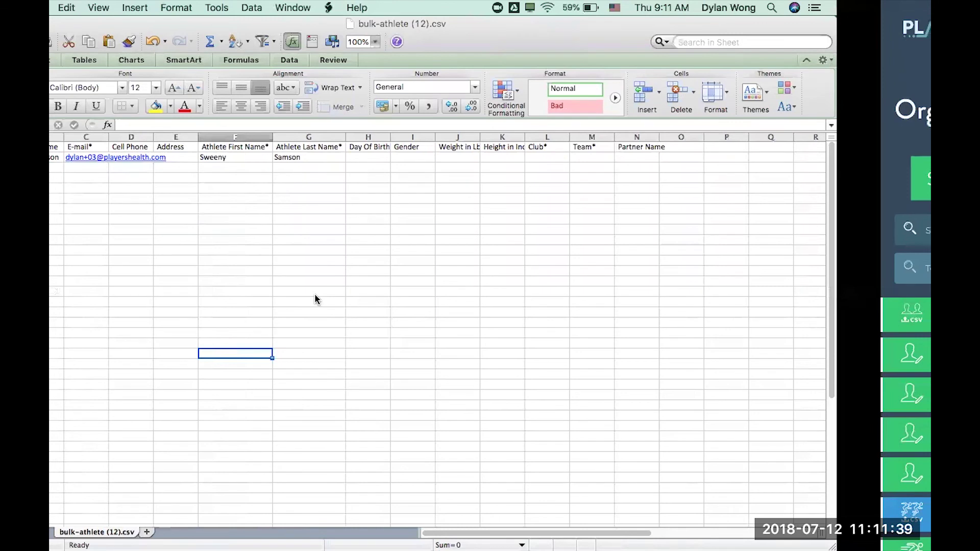
{"action": "key", "text": "ctrl+Left"}
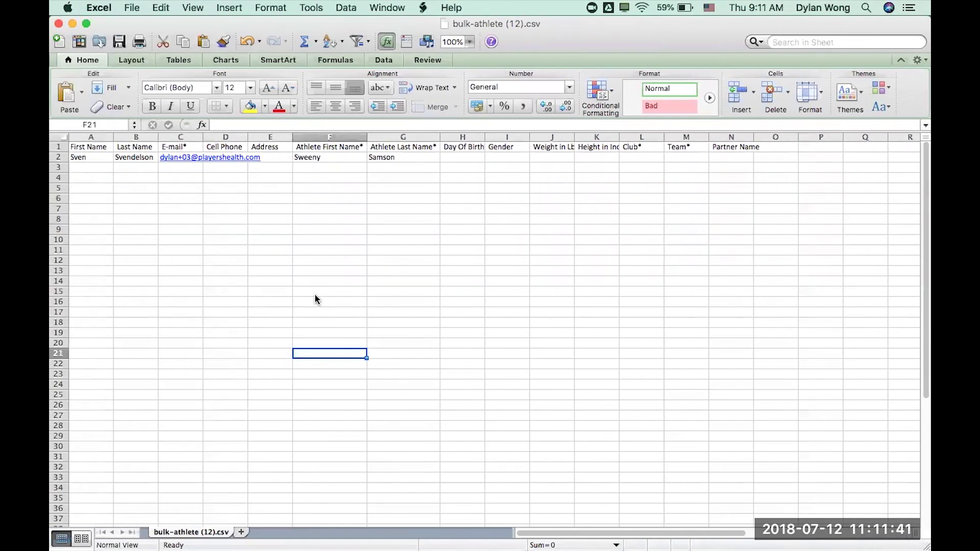
{"action": "left_click_drag", "start_coordinate": [92, 170], "coordinate": [301, 337]}
{"action": "left_click", "coordinate": [385, 232]}
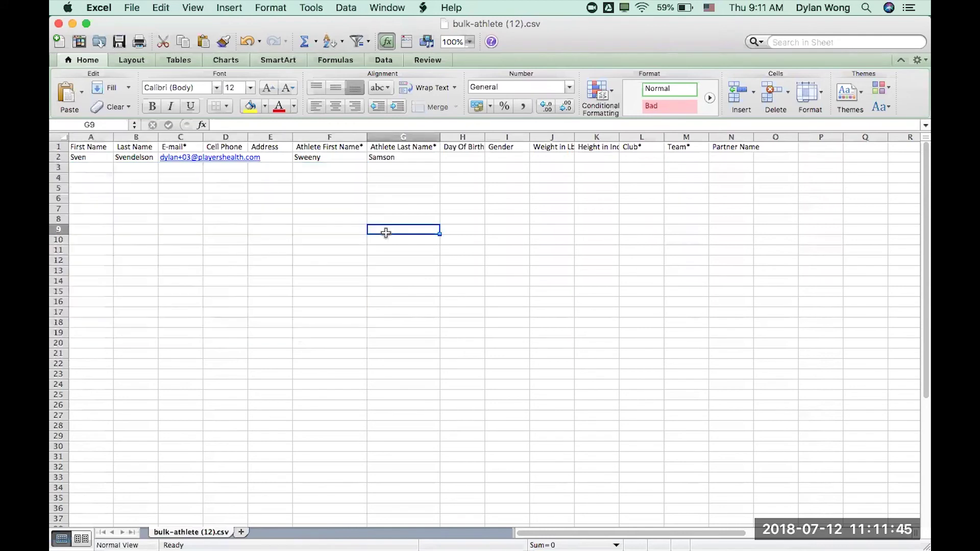
{"action": "key", "text": "ctrl+Right"}
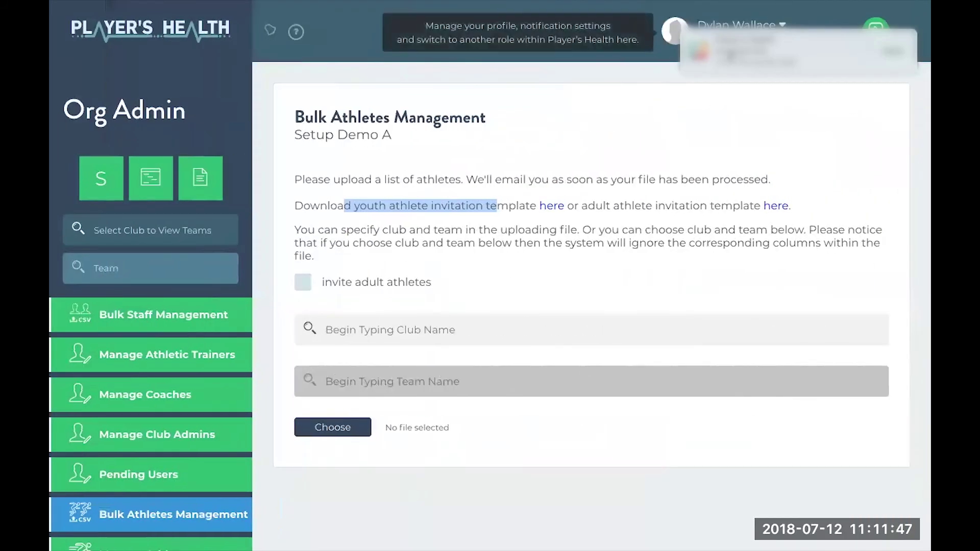
Select Appletreevalley High School 2017-18 as the club and Boys' Varsity Soccer as the team
{"action": "left_click", "coordinate": [362, 332]}
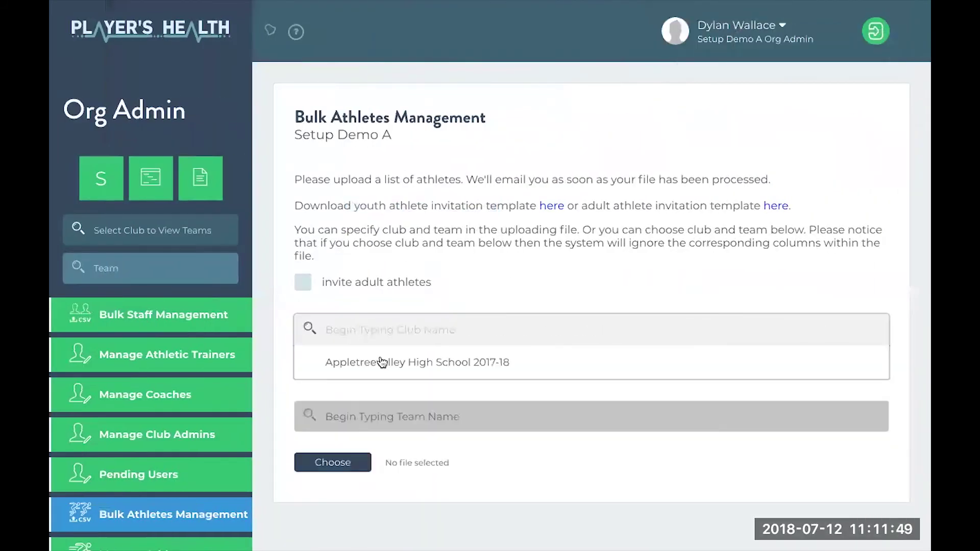
{"action": "left_click", "coordinate": [383, 361]}
{"action": "left_click", "coordinate": [391, 388]}
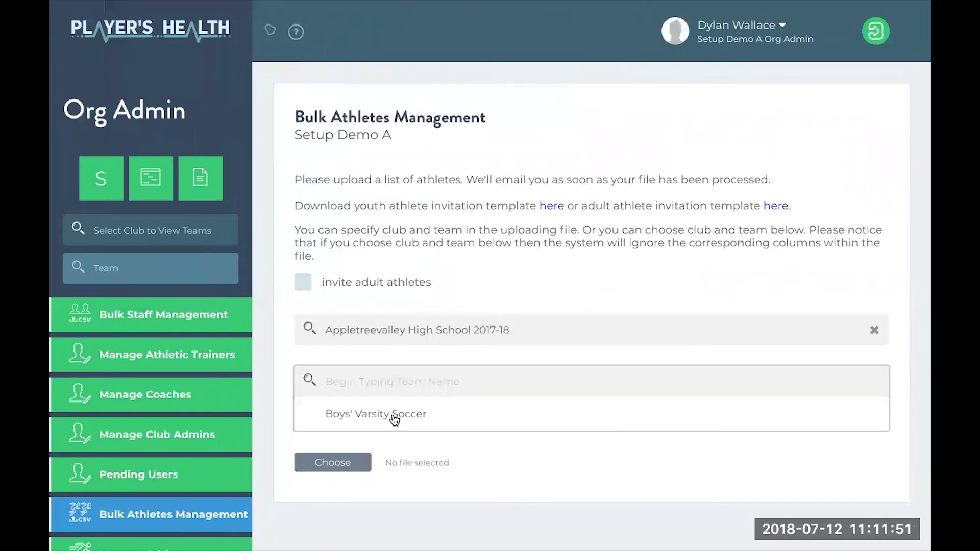
{"action": "left_click", "coordinate": [393, 411]}
Upload the bulk-athlete (12) roster file and check the upload confirmation message
{"action": "left_click", "coordinate": [351, 436]}
{"action": "left_click", "coordinate": [415, 181]}
{"action": "left_click", "coordinate": [709, 306]}
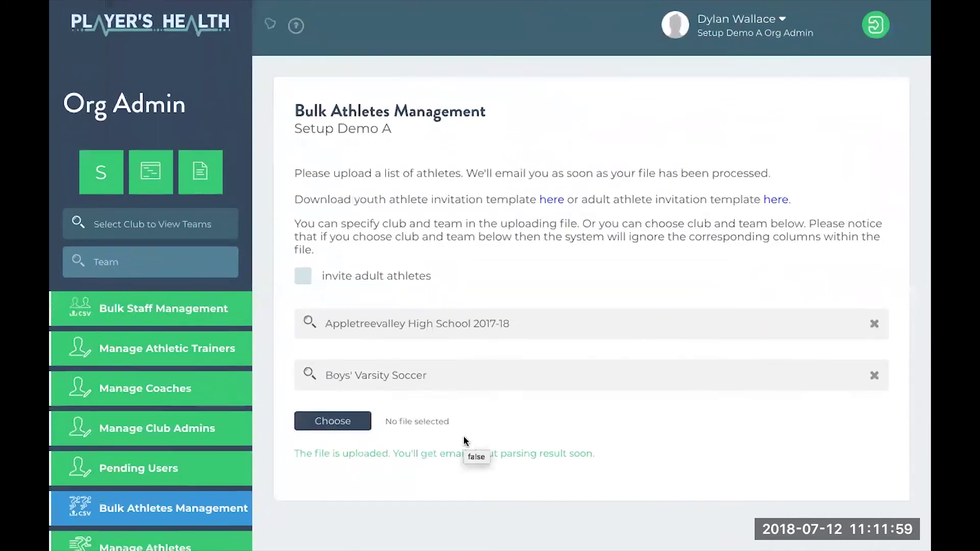
{"action": "scroll", "coordinate": [464, 442], "scroll_direction": "down", "scroll_amount": 1}
{"action": "left_click_drag", "start_coordinate": [295, 429], "coordinate": [601, 444]}
{"action": "left_click", "coordinate": [607, 438]}
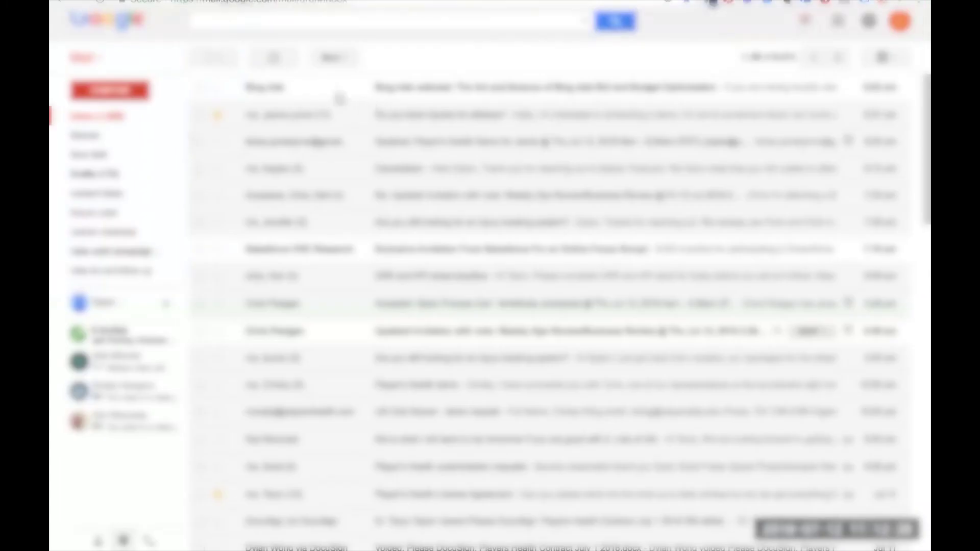
Refresh the inbox and read the parsing-completed email, confirming 1 user was invited
{"action": "left_click", "coordinate": [290, 65]}
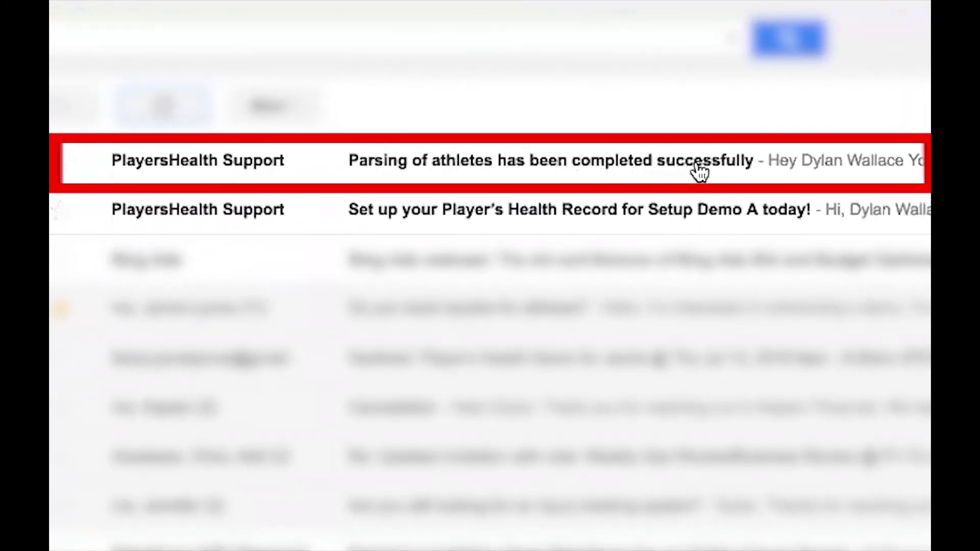
{"action": "left_click", "coordinate": [871, 172]}
{"action": "scroll", "coordinate": [470, 335], "scroll_direction": "down", "scroll_amount": 3}
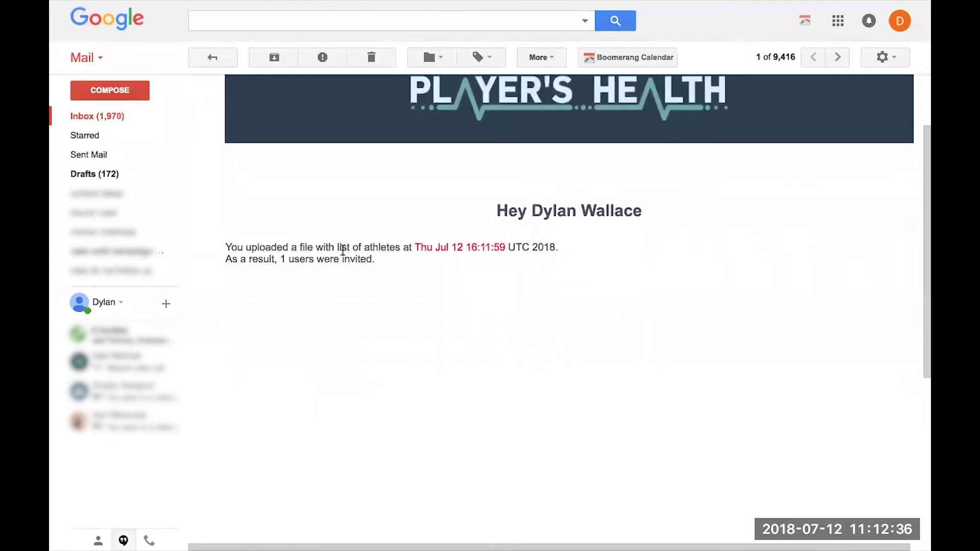
{"action": "left_click_drag", "start_coordinate": [279, 258], "coordinate": [384, 259]}
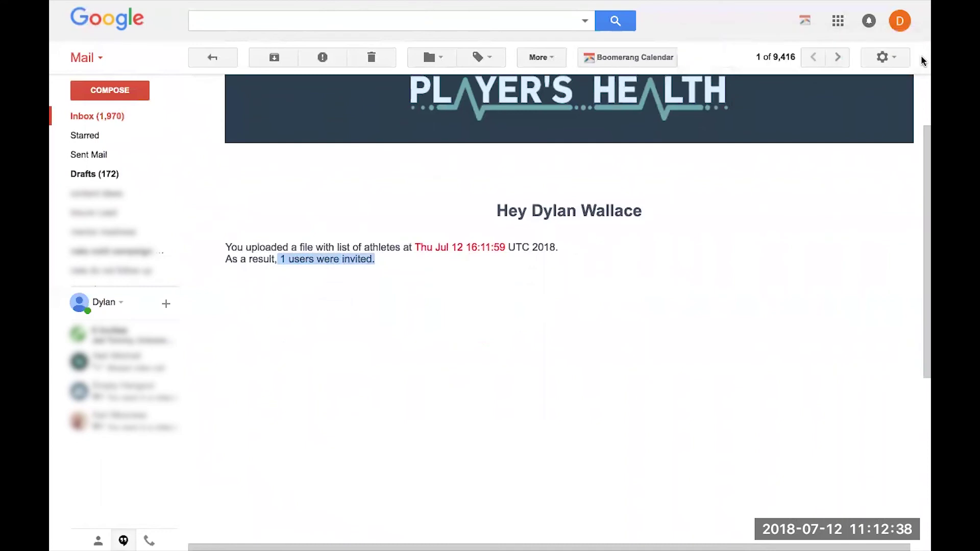
{"action": "left_click", "coordinate": [211, 58]}
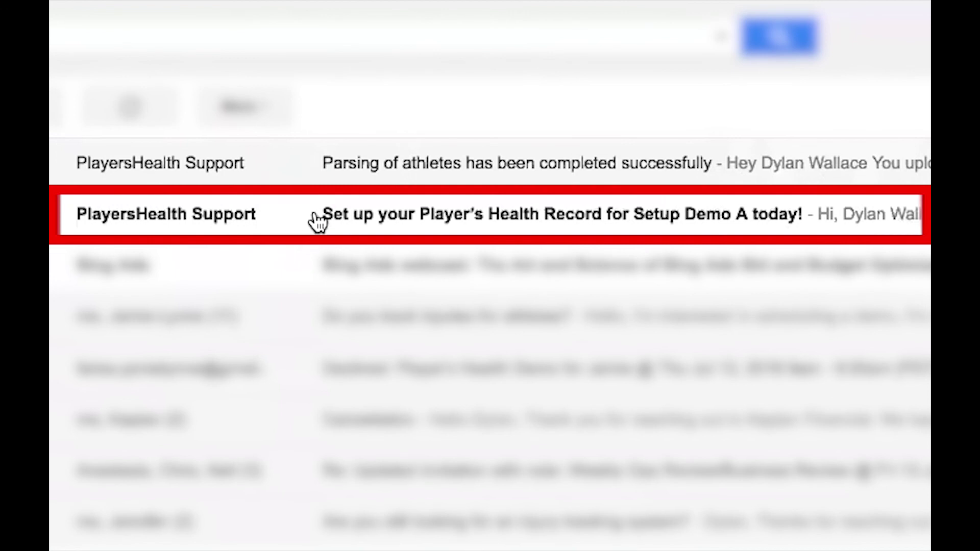
Open and scroll through the 'Set up your Player's Health Record' invitation email
{"action": "left_click", "coordinate": [316, 221]}
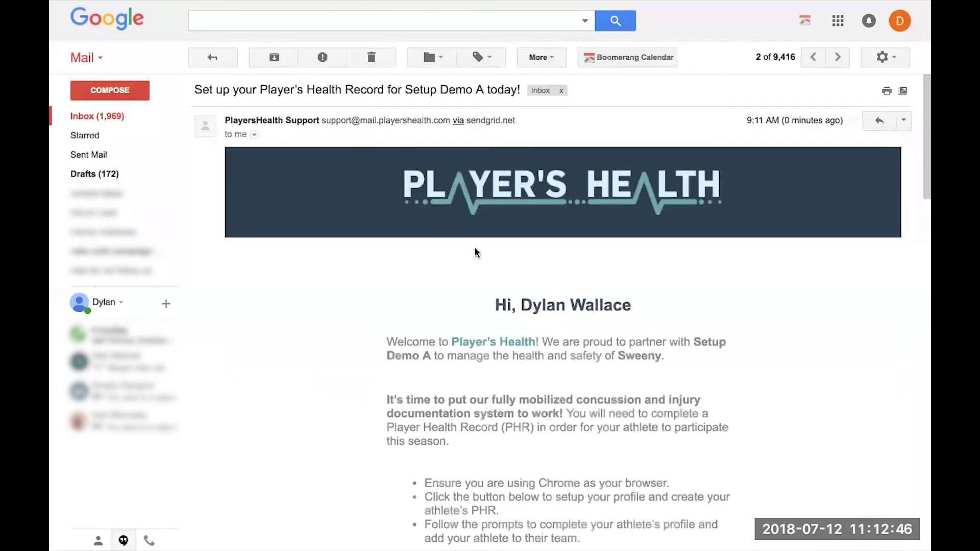
{"action": "scroll", "coordinate": [527, 356], "scroll_direction": "down", "scroll_amount": 3}
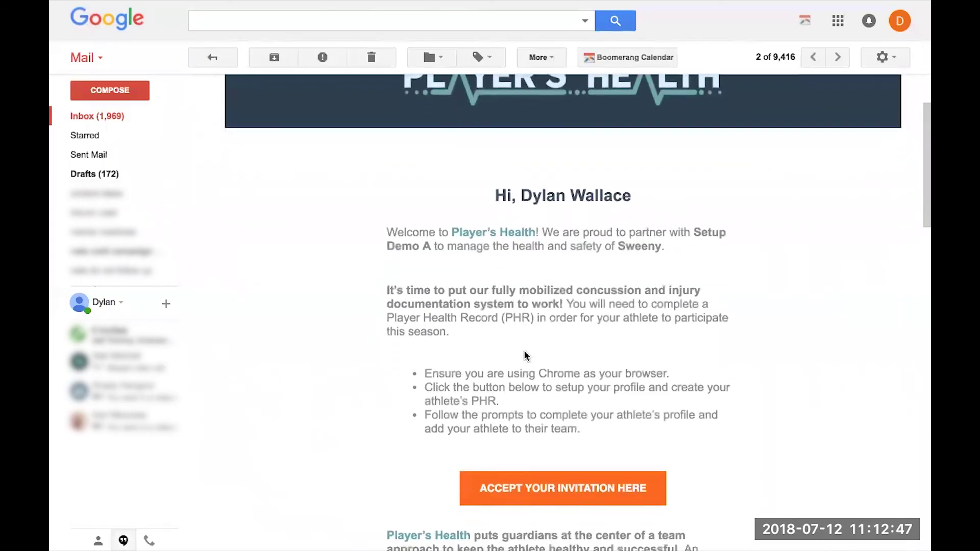
{"action": "scroll", "coordinate": [527, 356], "scroll_direction": "down", "scroll_amount": 3}
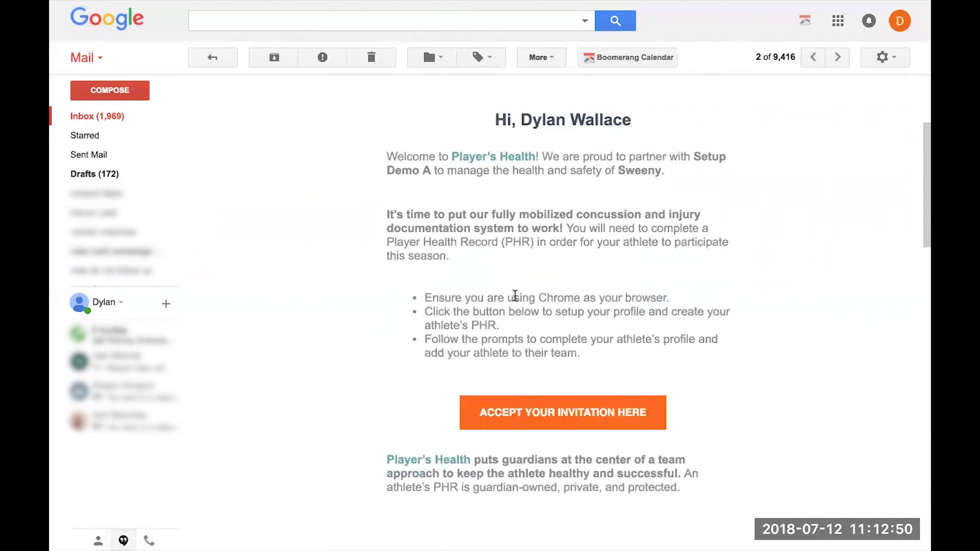
{"action": "scroll", "coordinate": [488, 272], "scroll_direction": "up", "scroll_amount": 2}
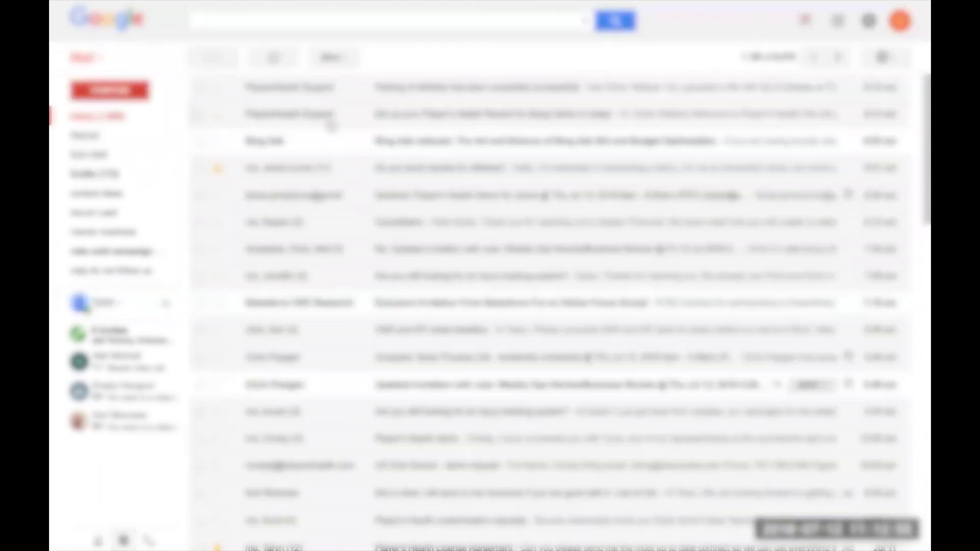